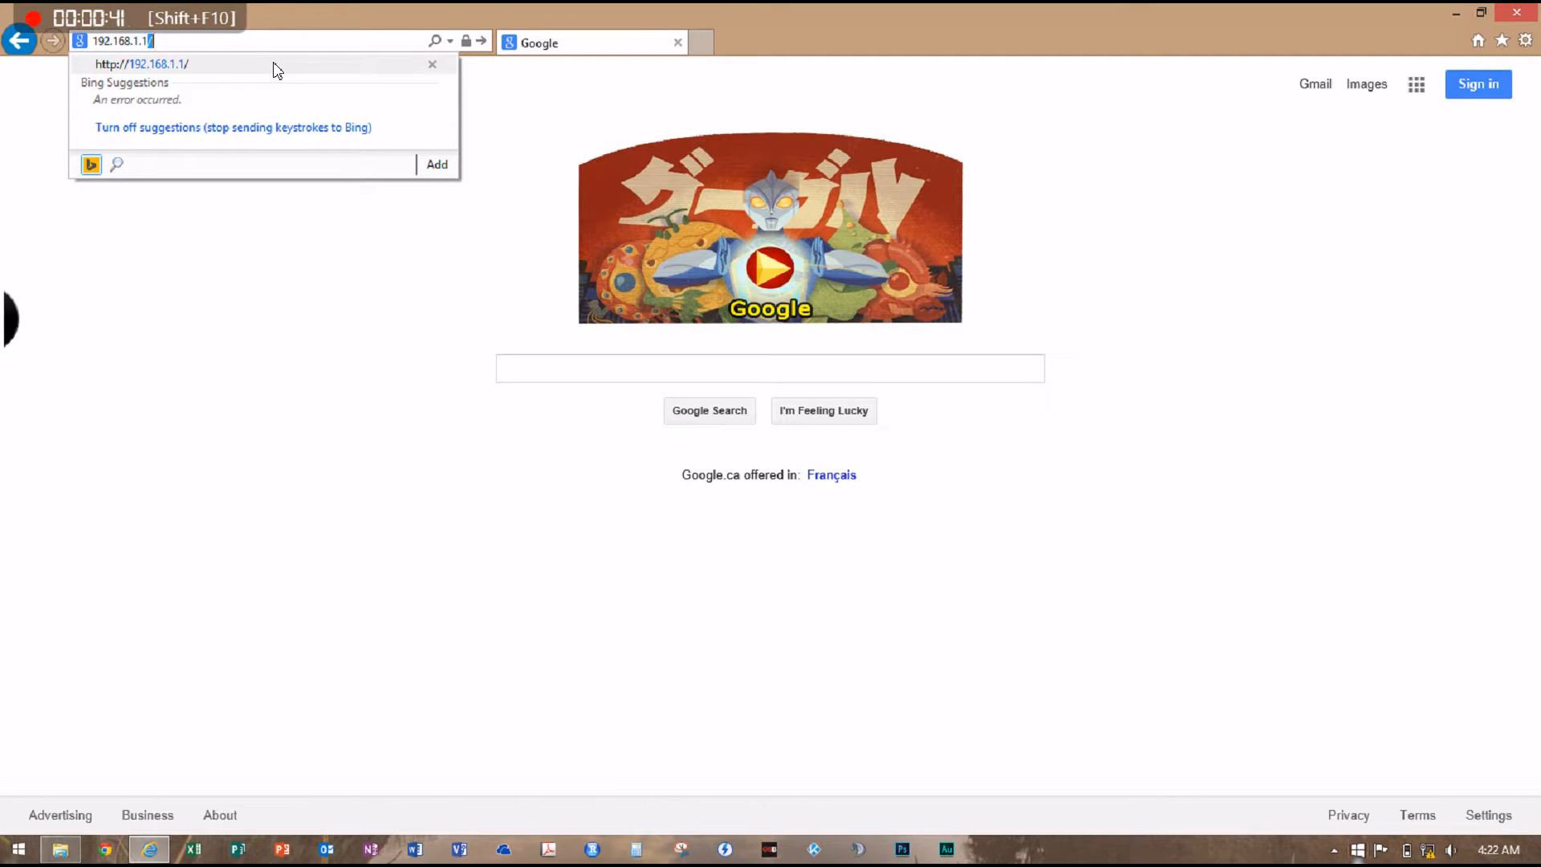
Open the router's admin page at 192.168.1.1, proceed to its login form, and sign in with the router password
key(Return)
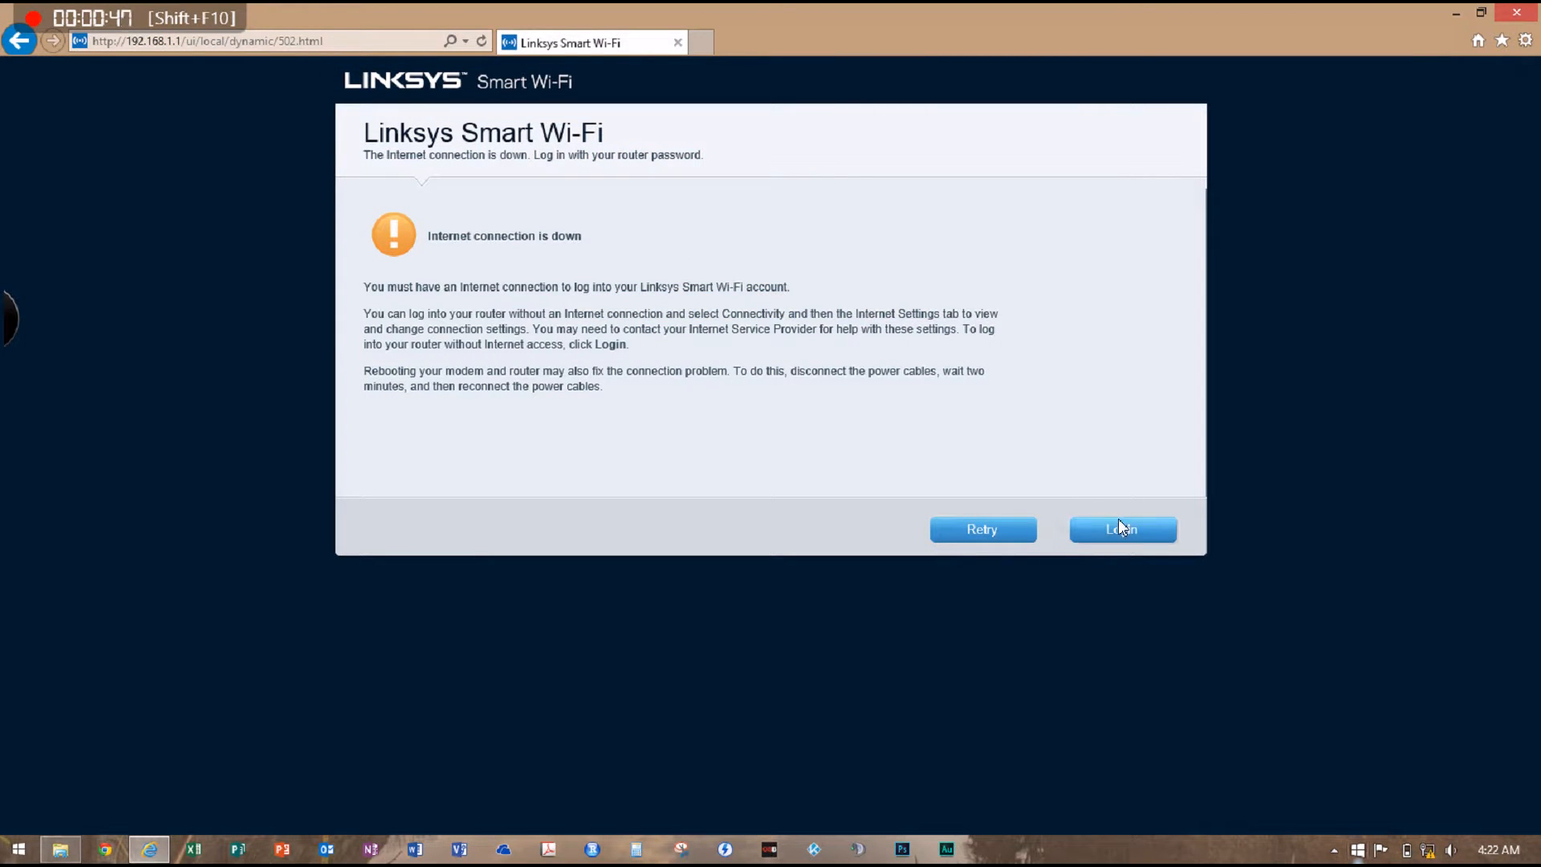
click(1103, 533)
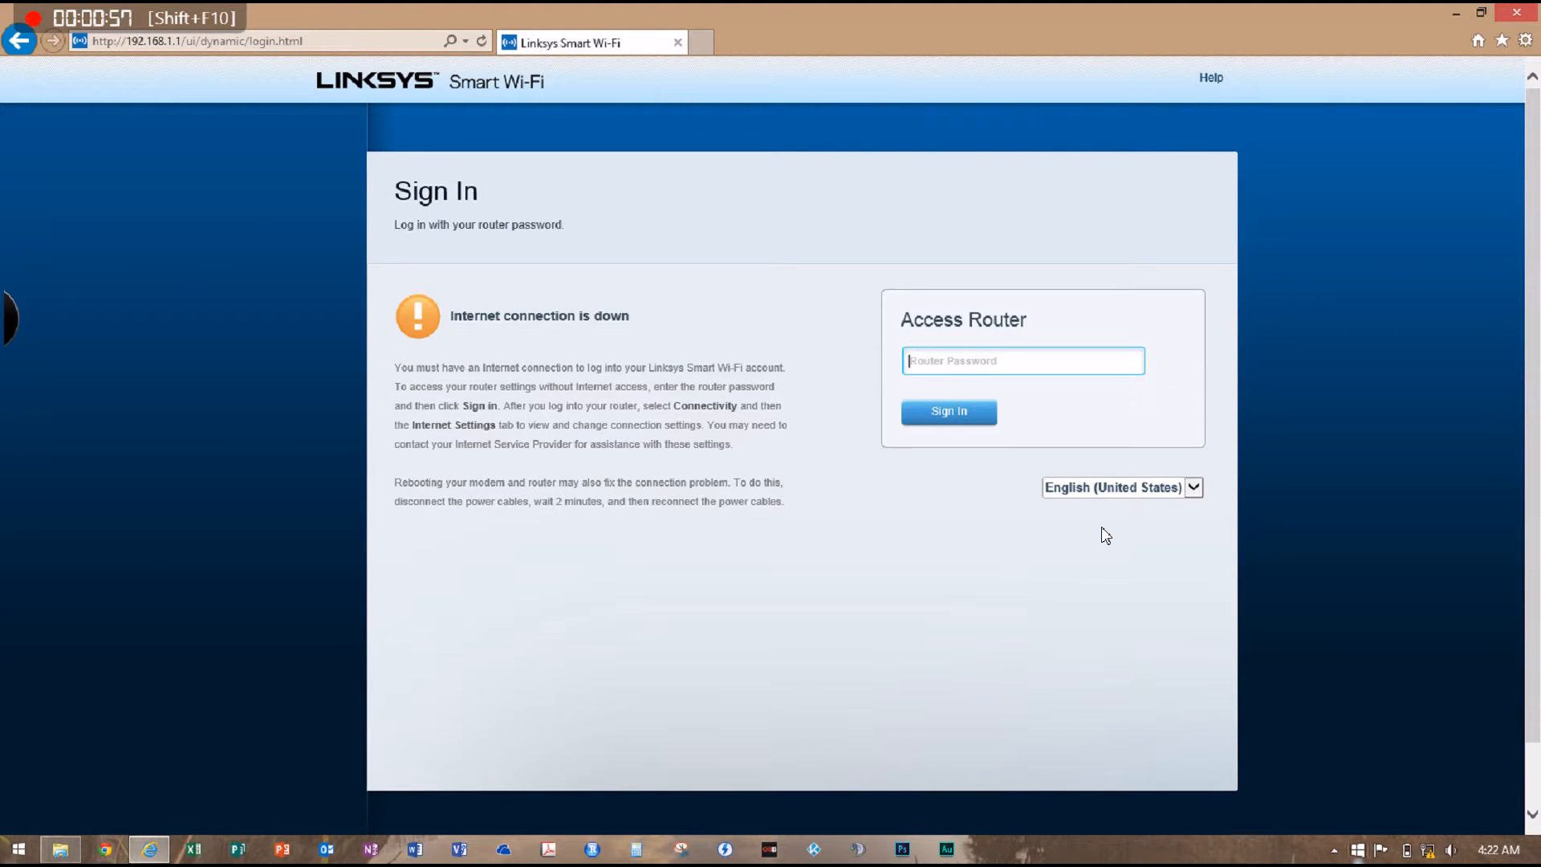
text(•••••)
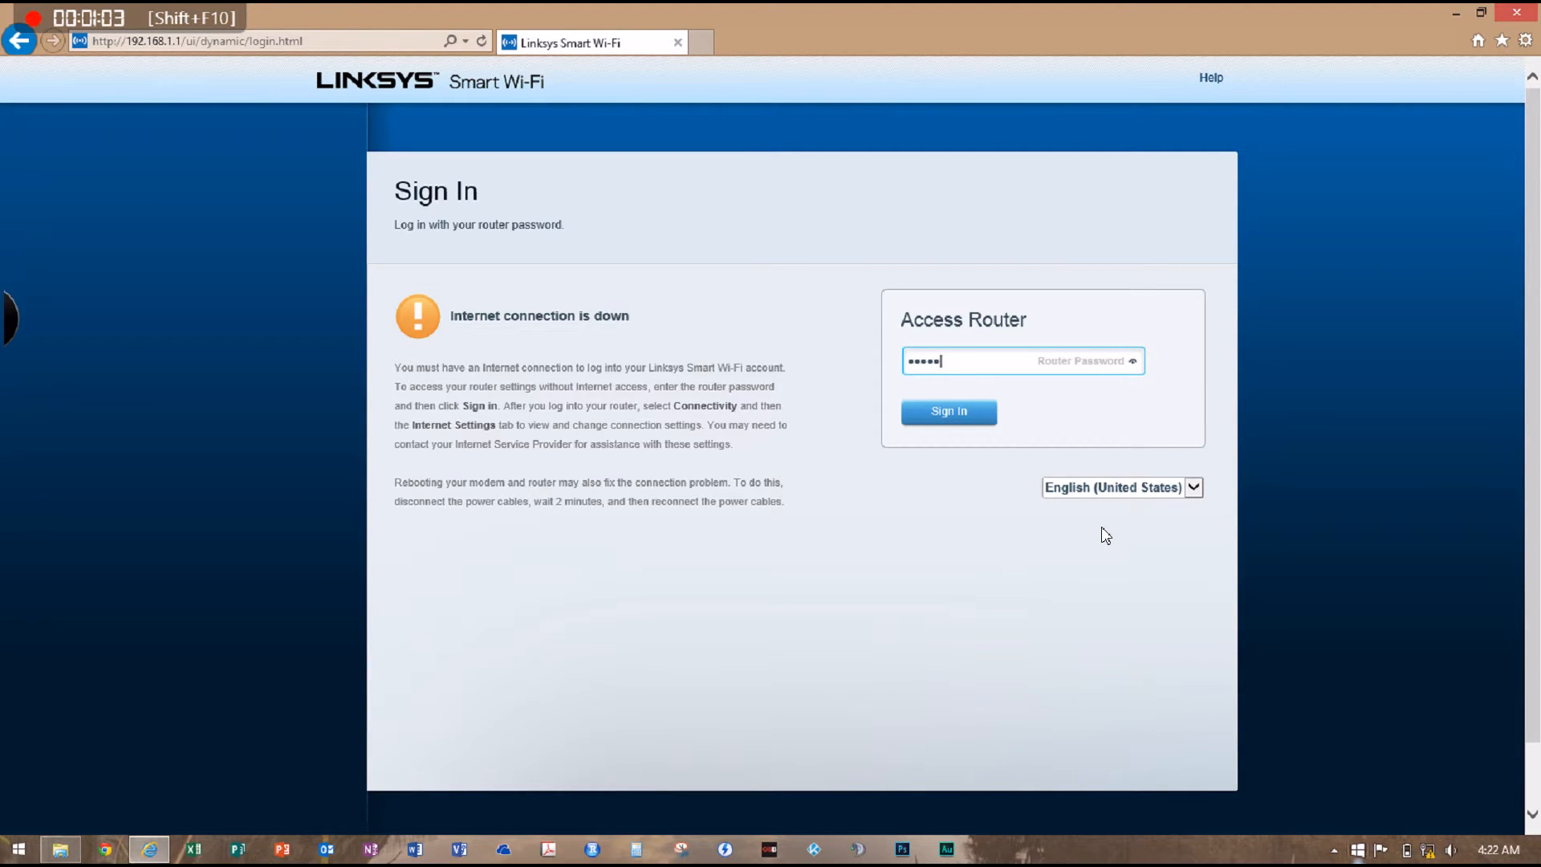
click(1132, 362)
click(1130, 363)
click(960, 422)
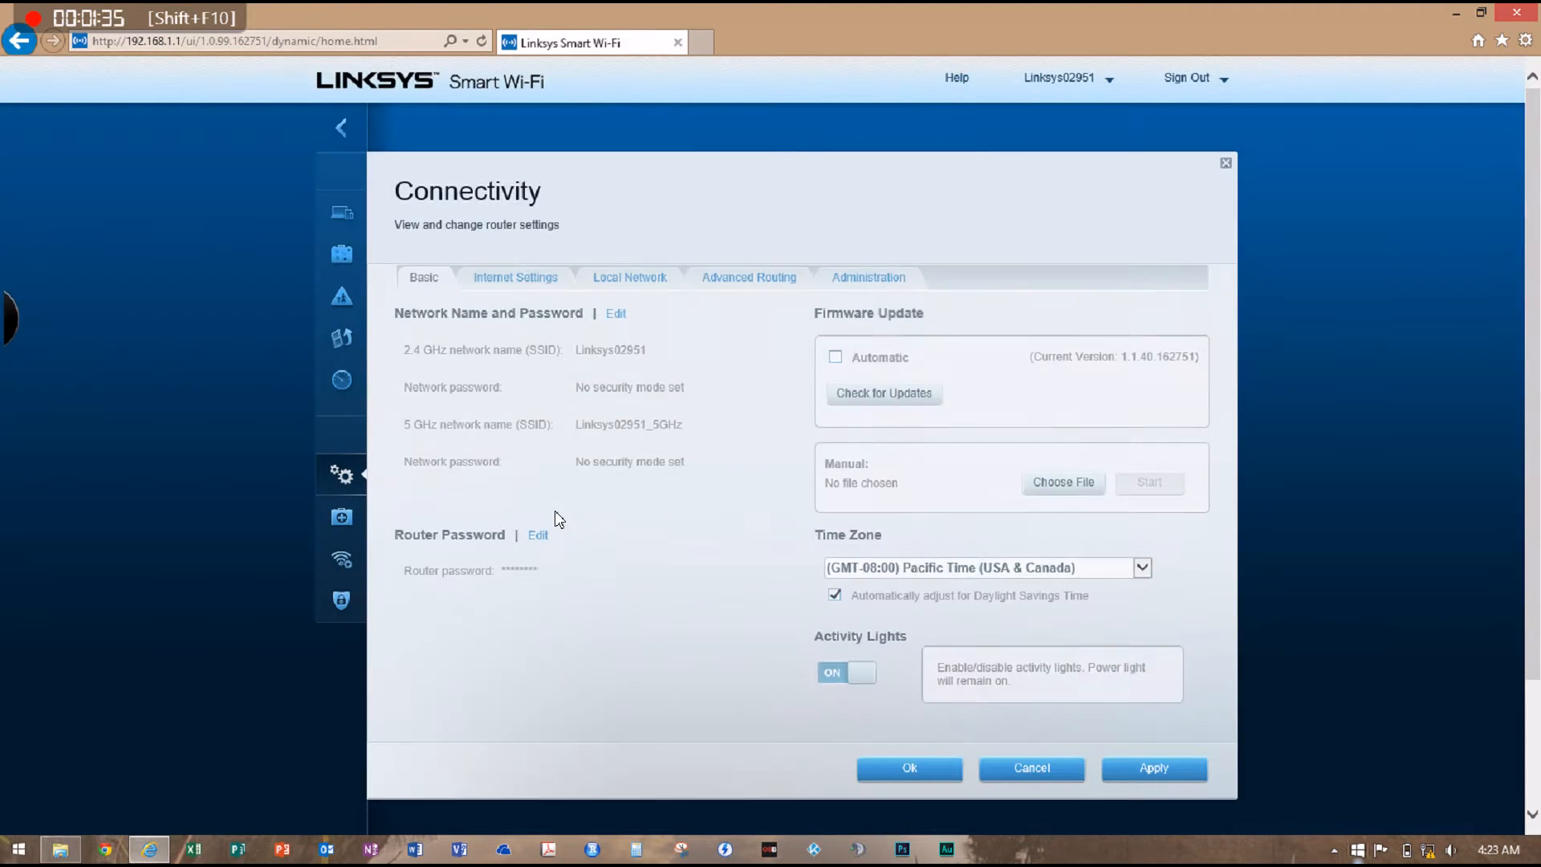
In the router's Connectivity internet settings, select Automatic Configuration - DHCP as the IPv4 connection type
click(344, 474)
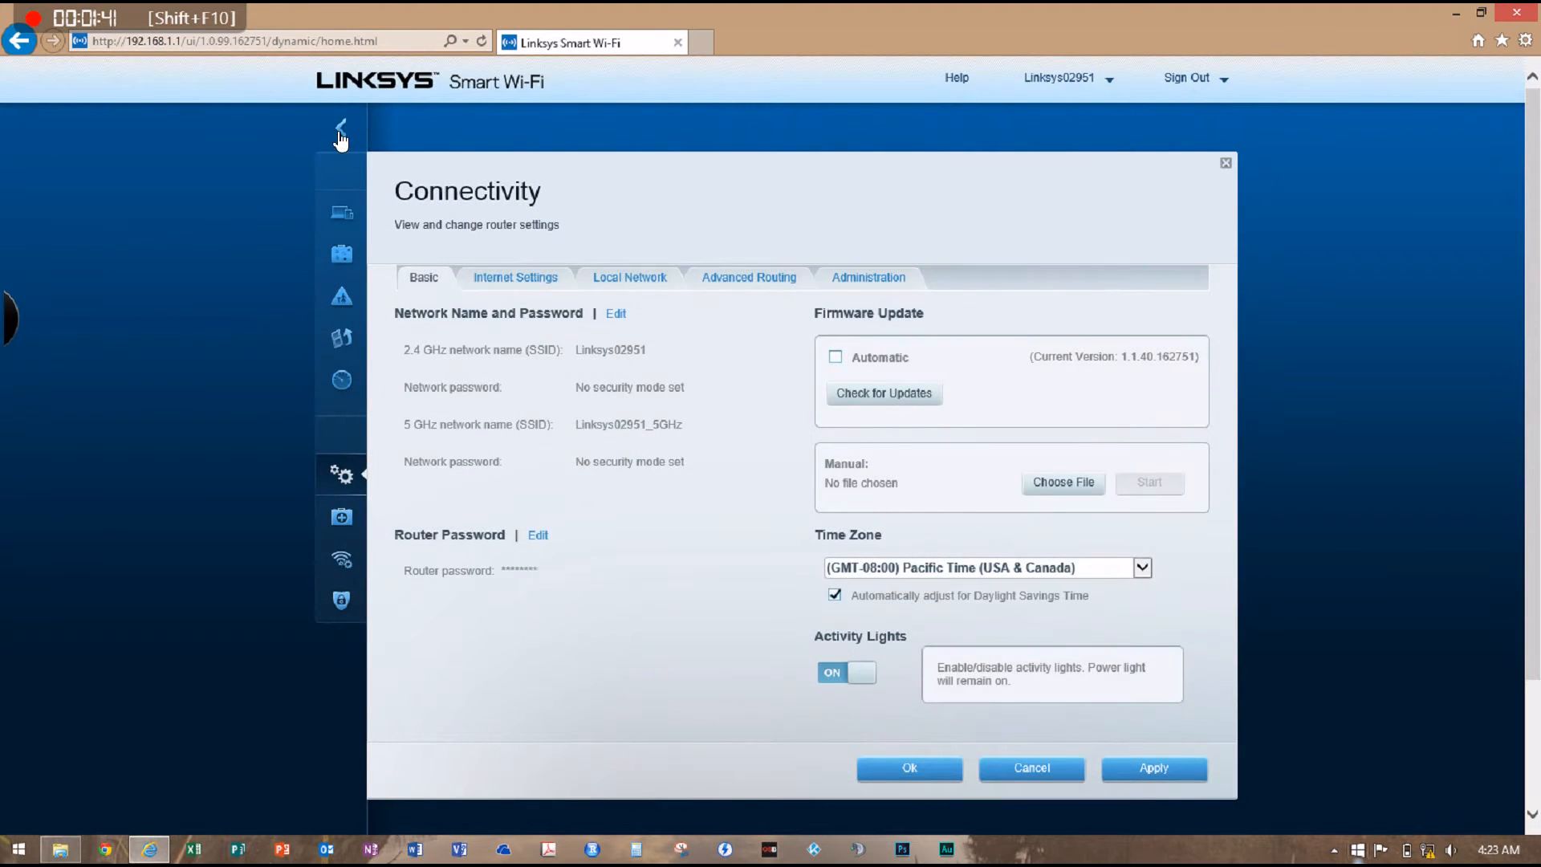
click(341, 130)
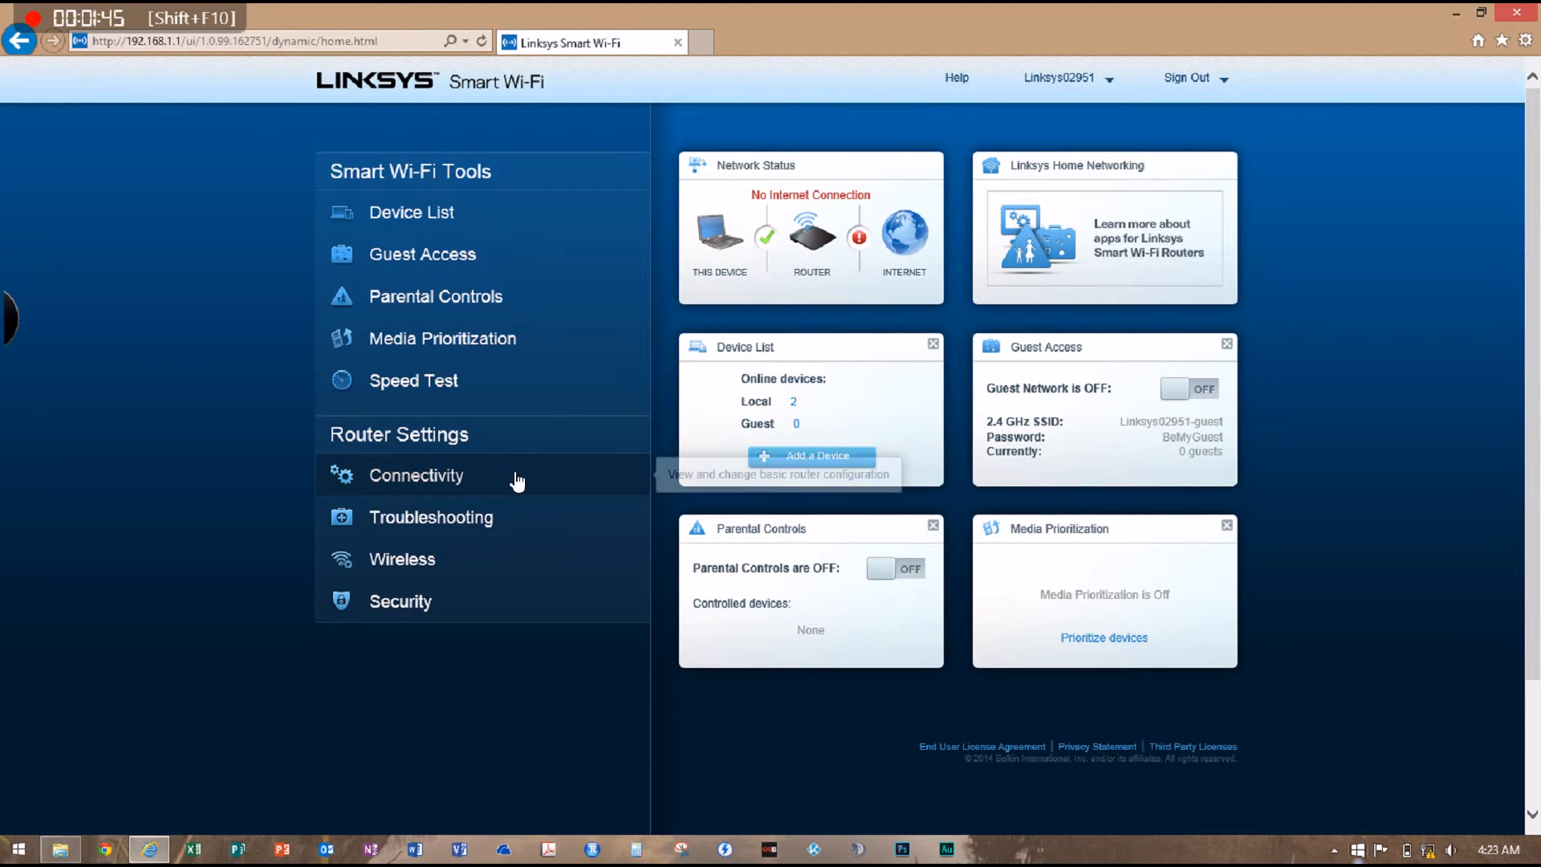
click(516, 479)
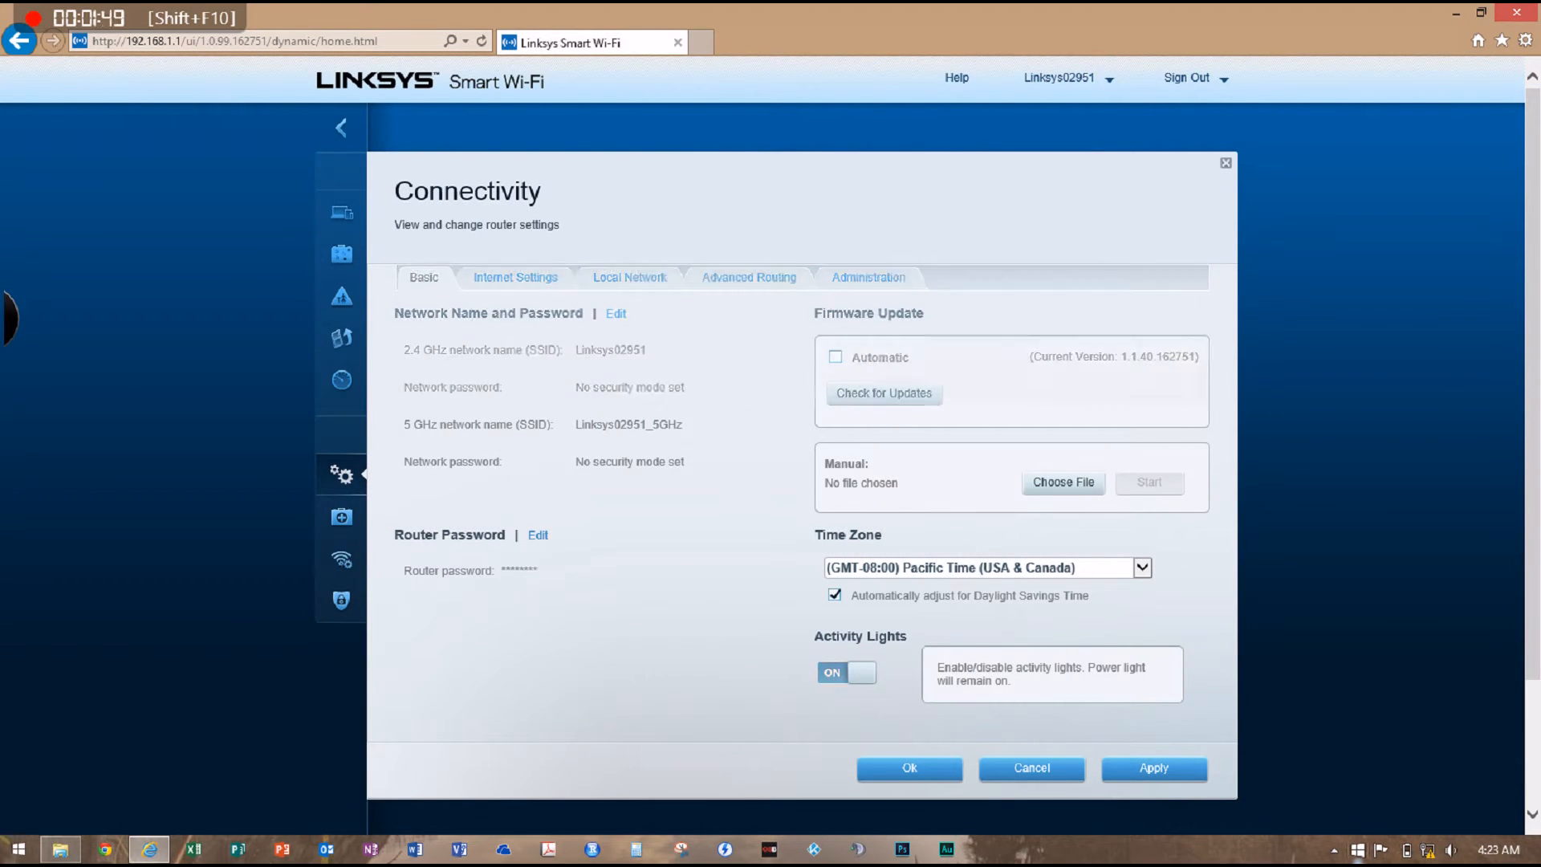
click(536, 281)
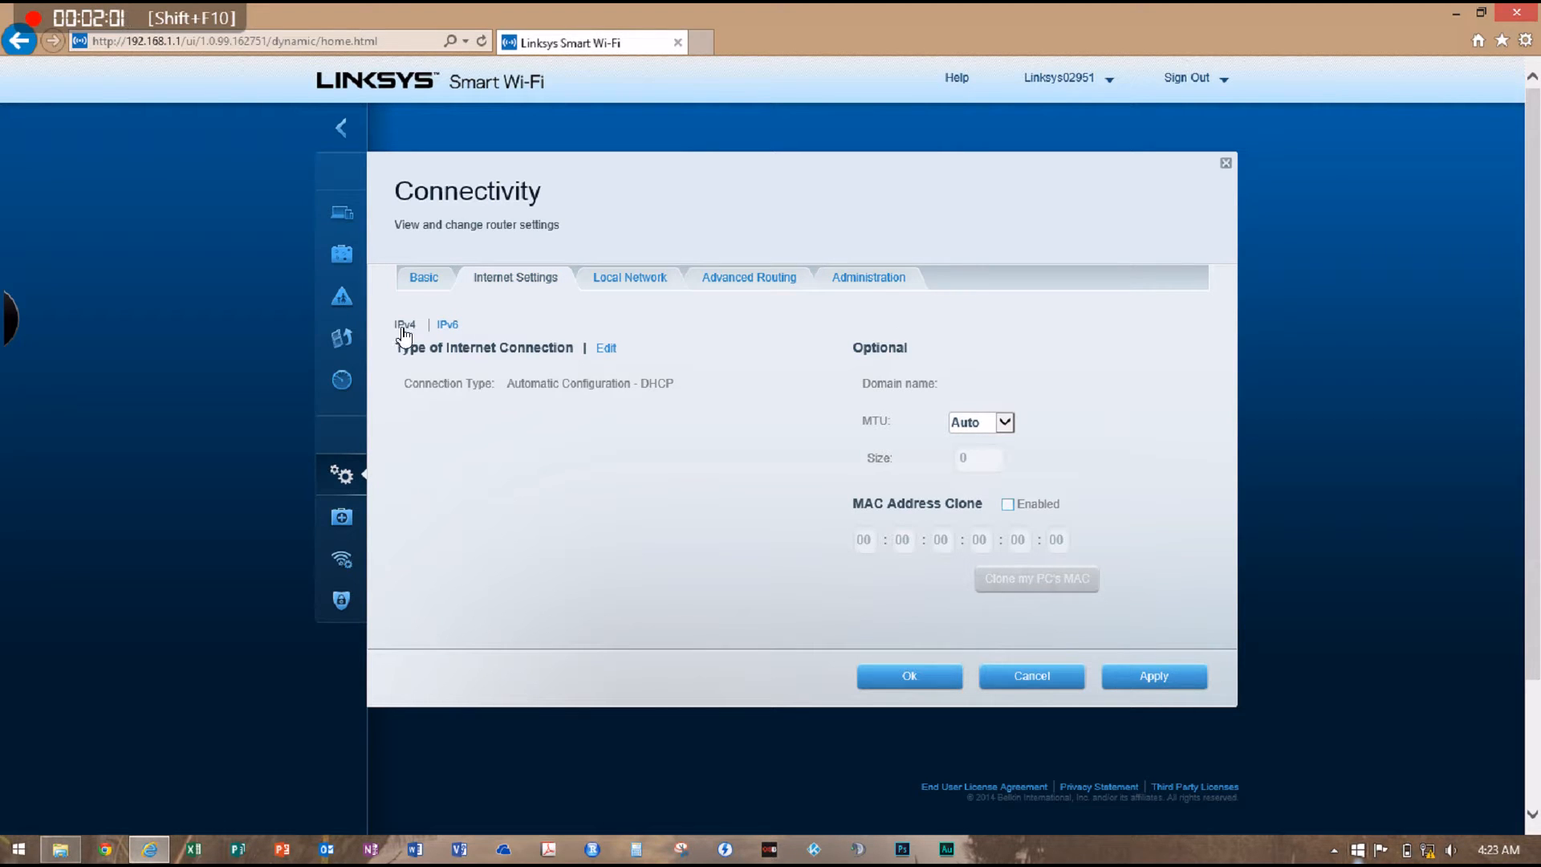
click(605, 350)
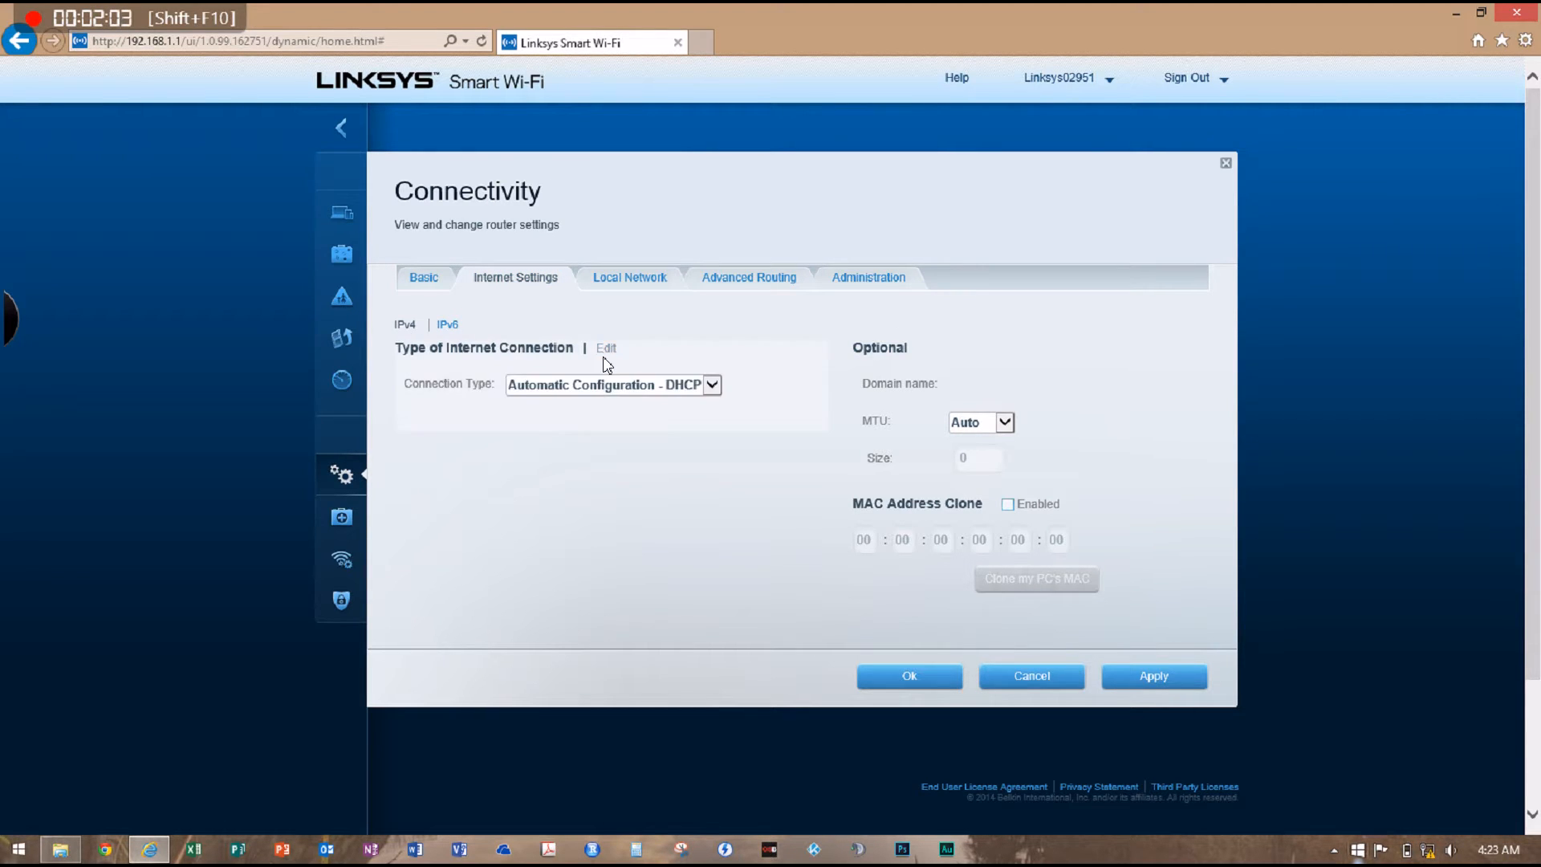
click(605, 386)
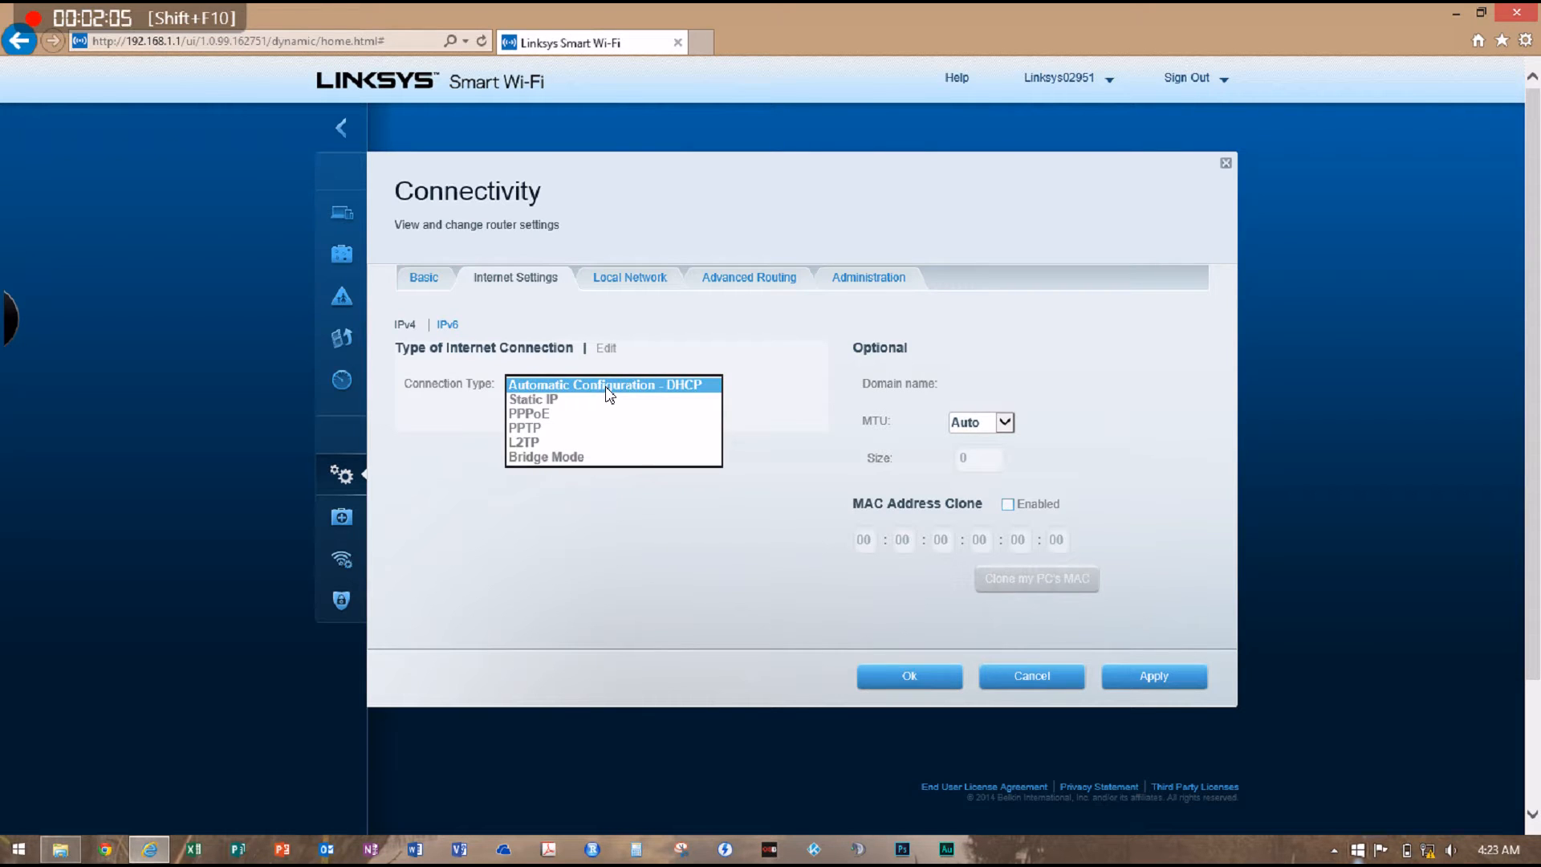
click(605, 387)
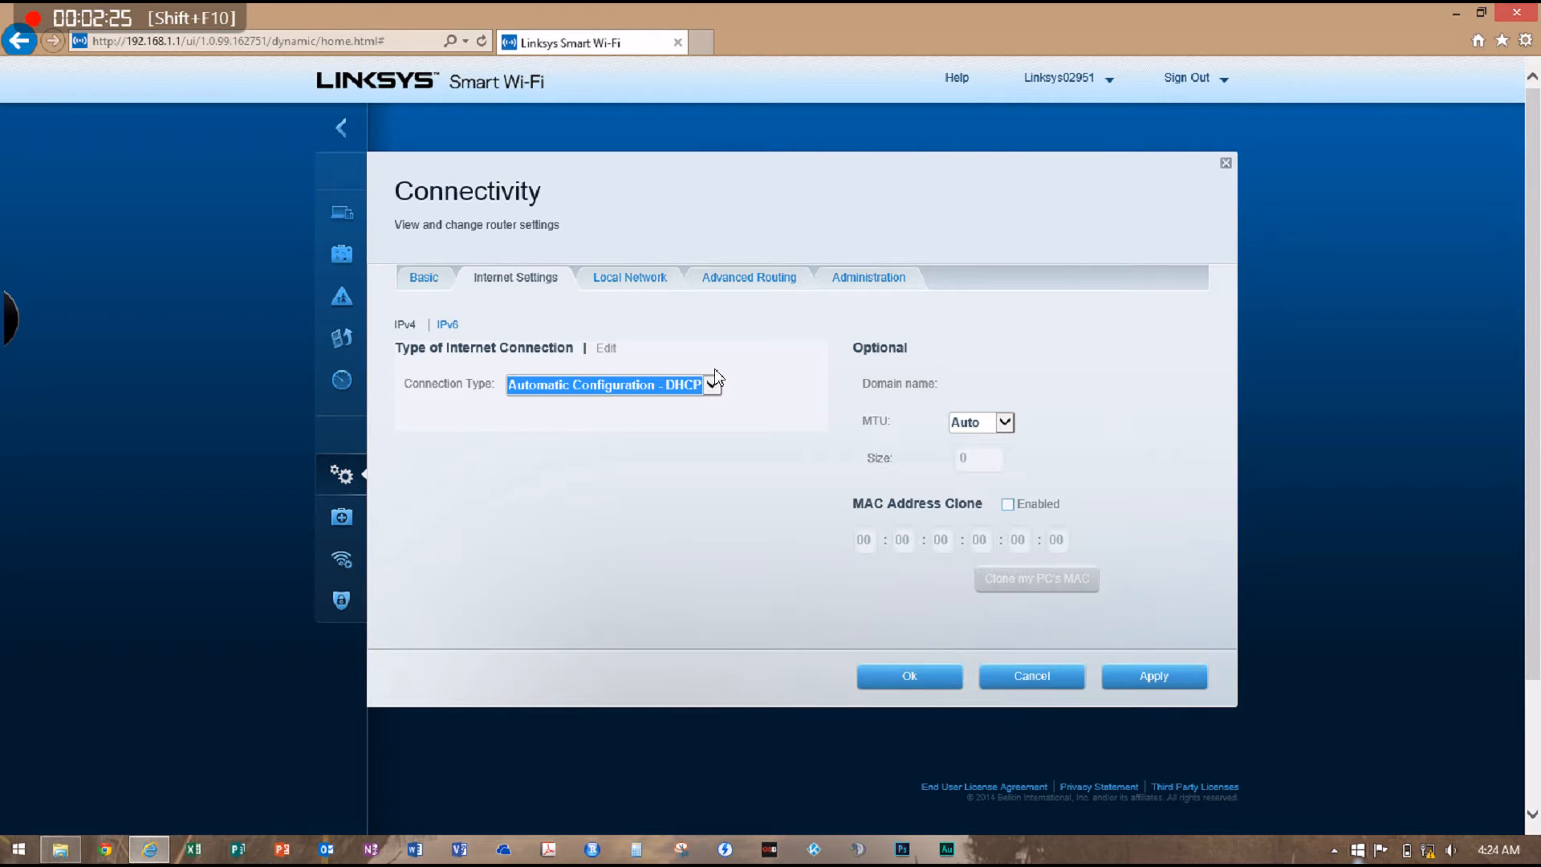
Set the 2.4 GHz network name (SSID) to alpha in the basic Connectivity settings
click(424, 281)
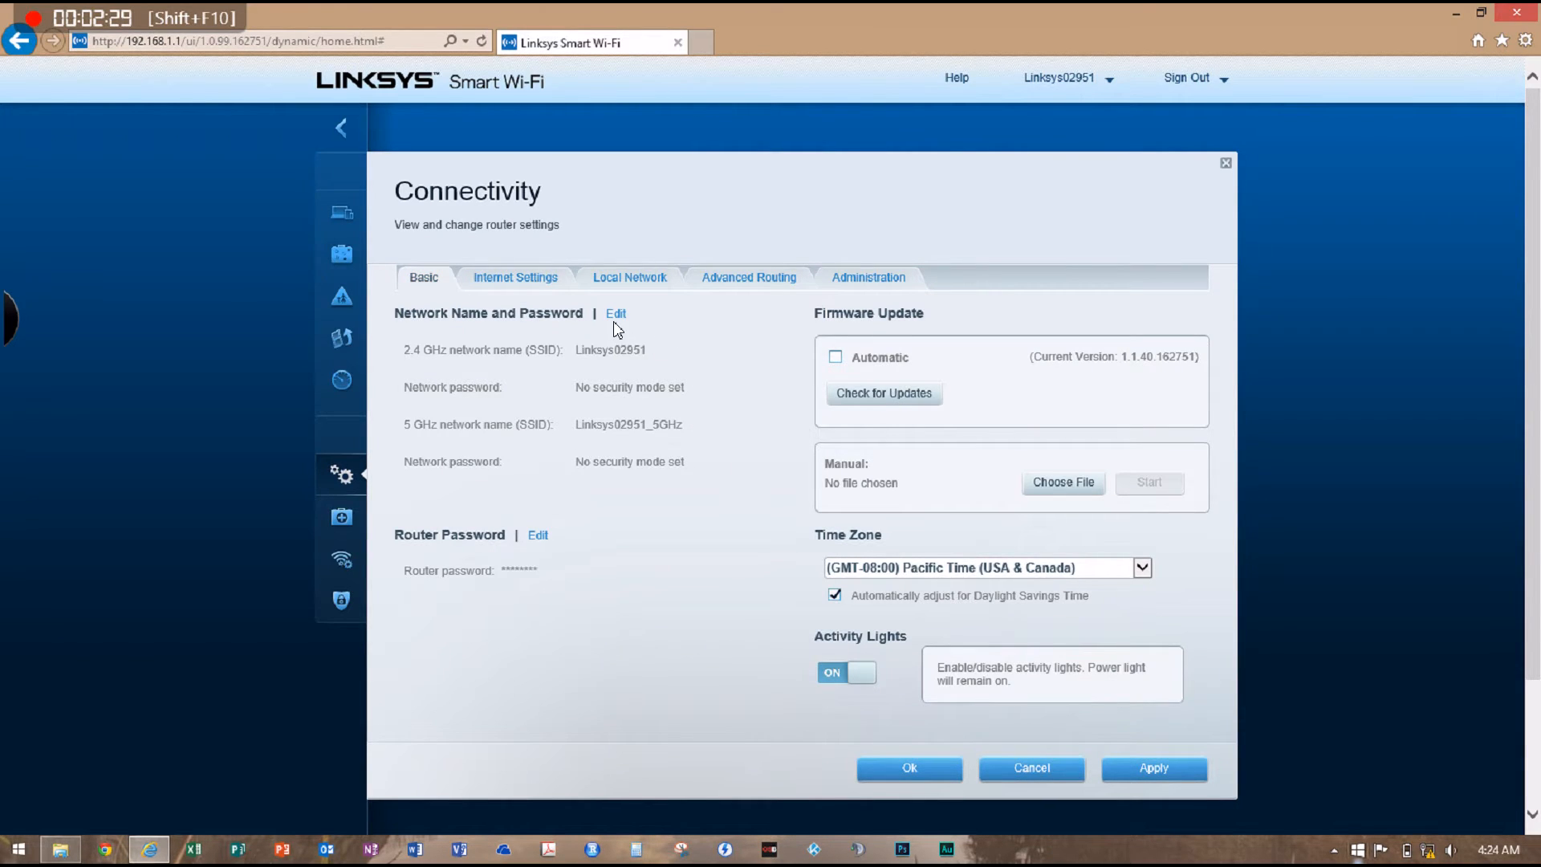
click(616, 315)
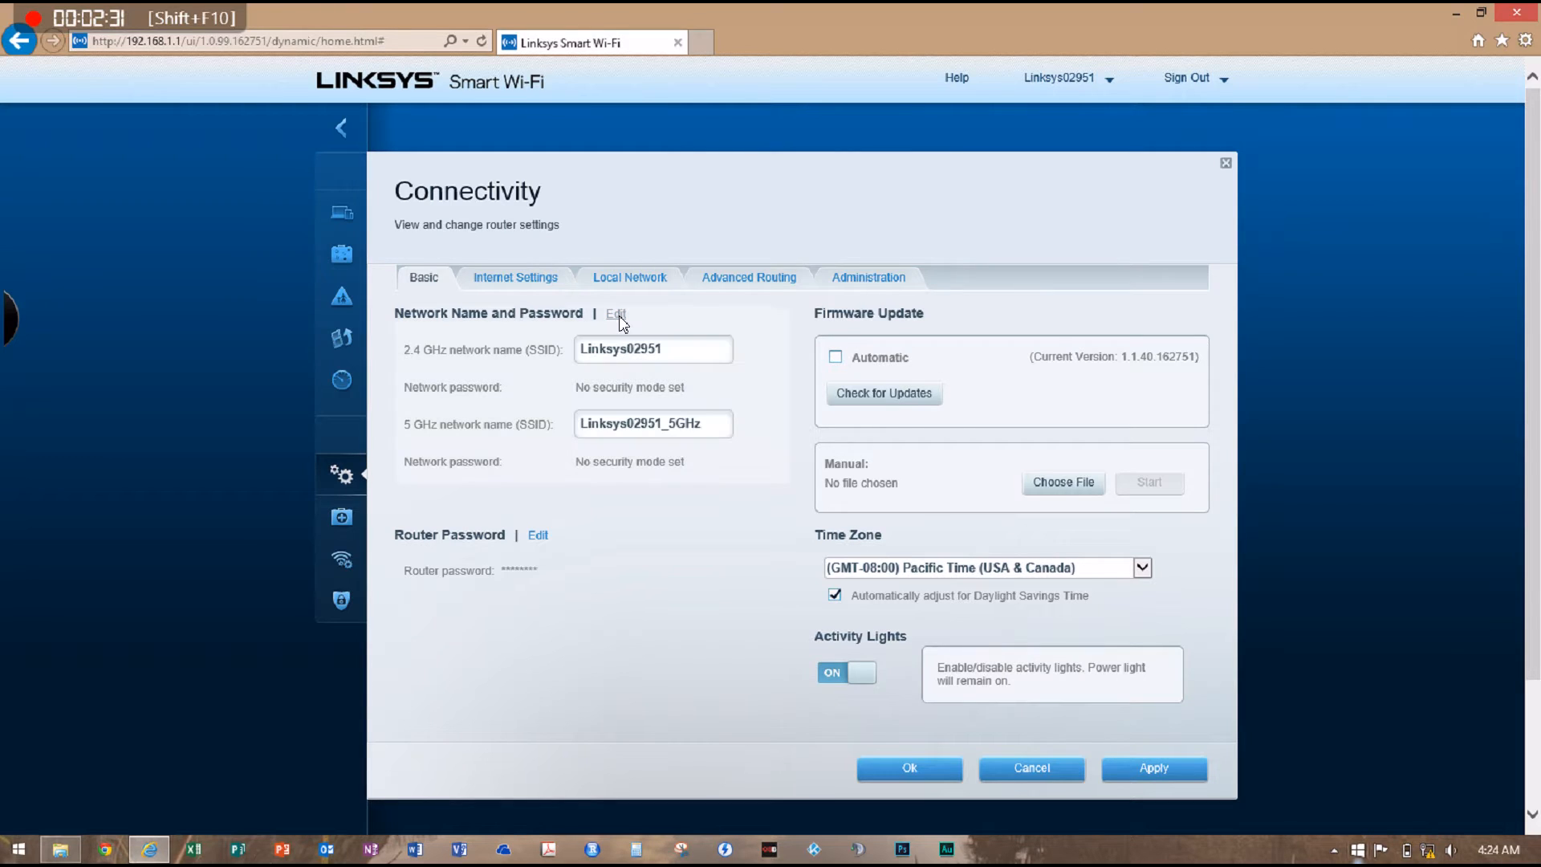
double_click(669, 347)
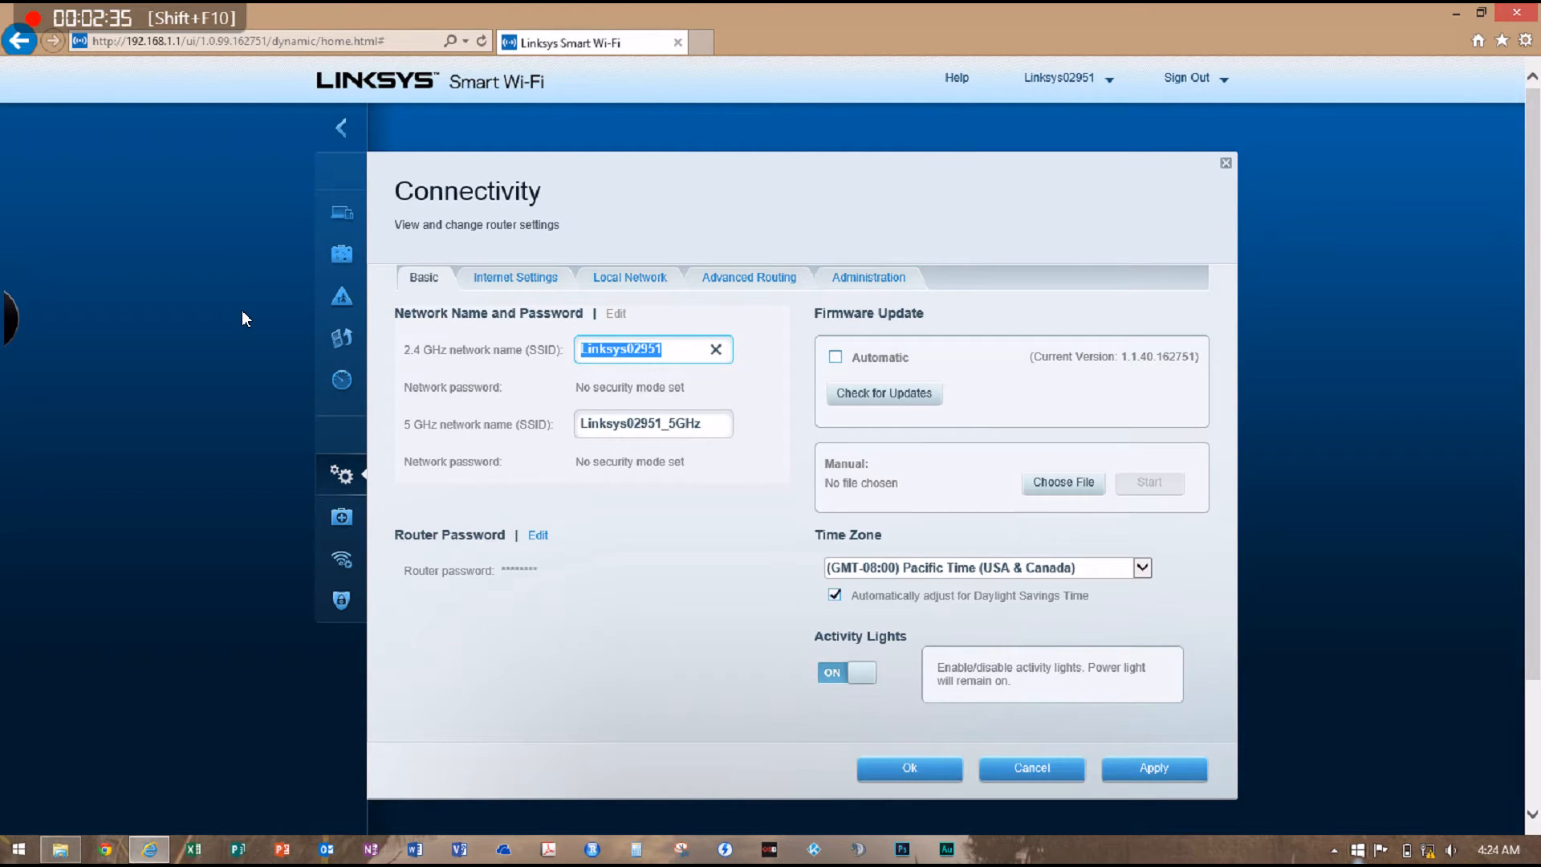
text(alpha)
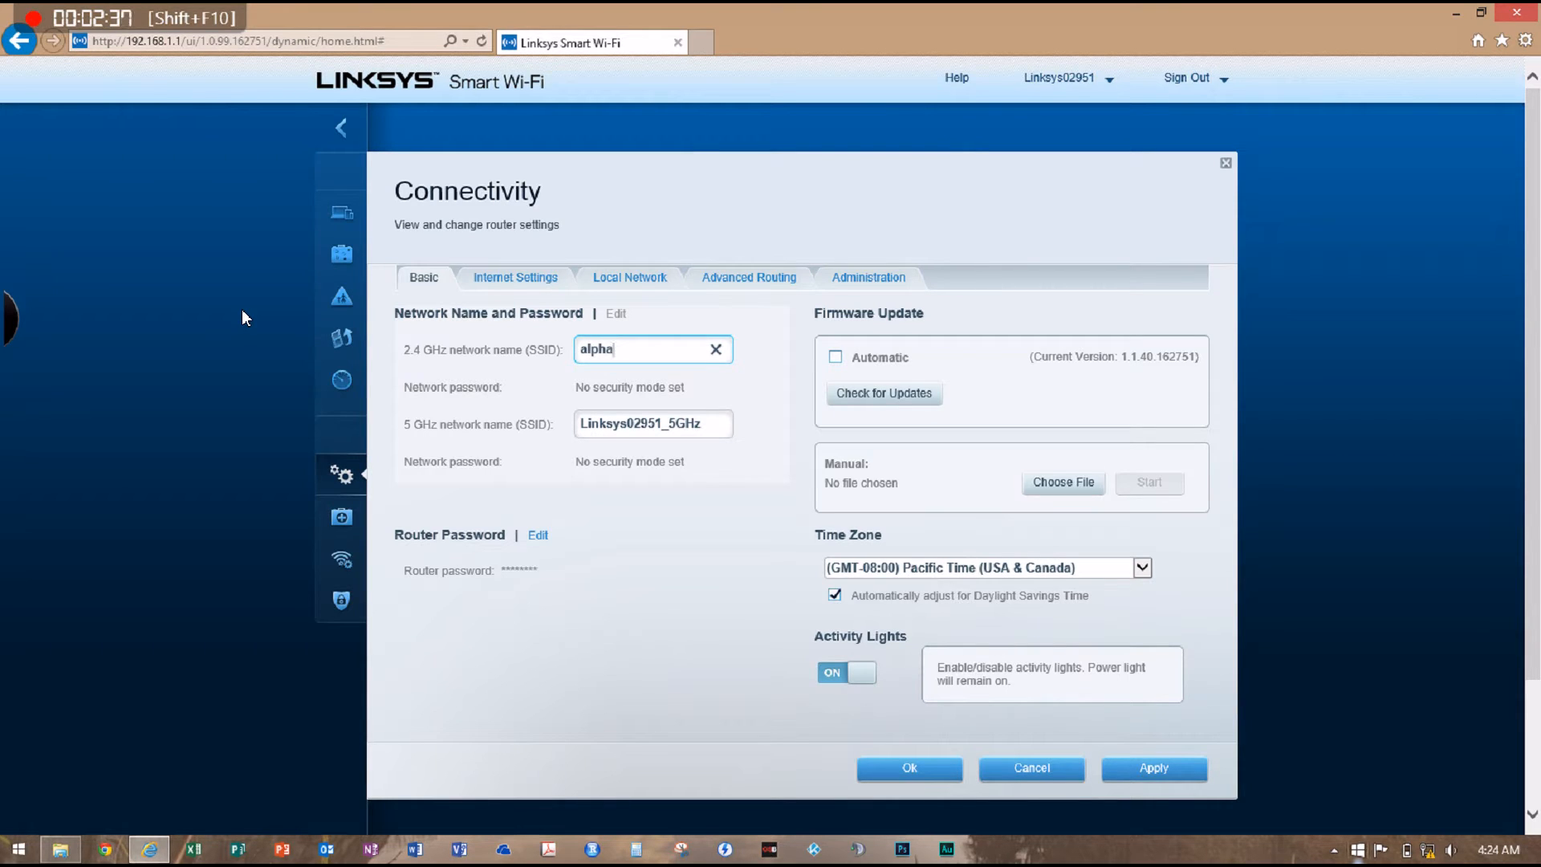
Set the 5 GHz network name (SSID) to alpha-5G
click(721, 419)
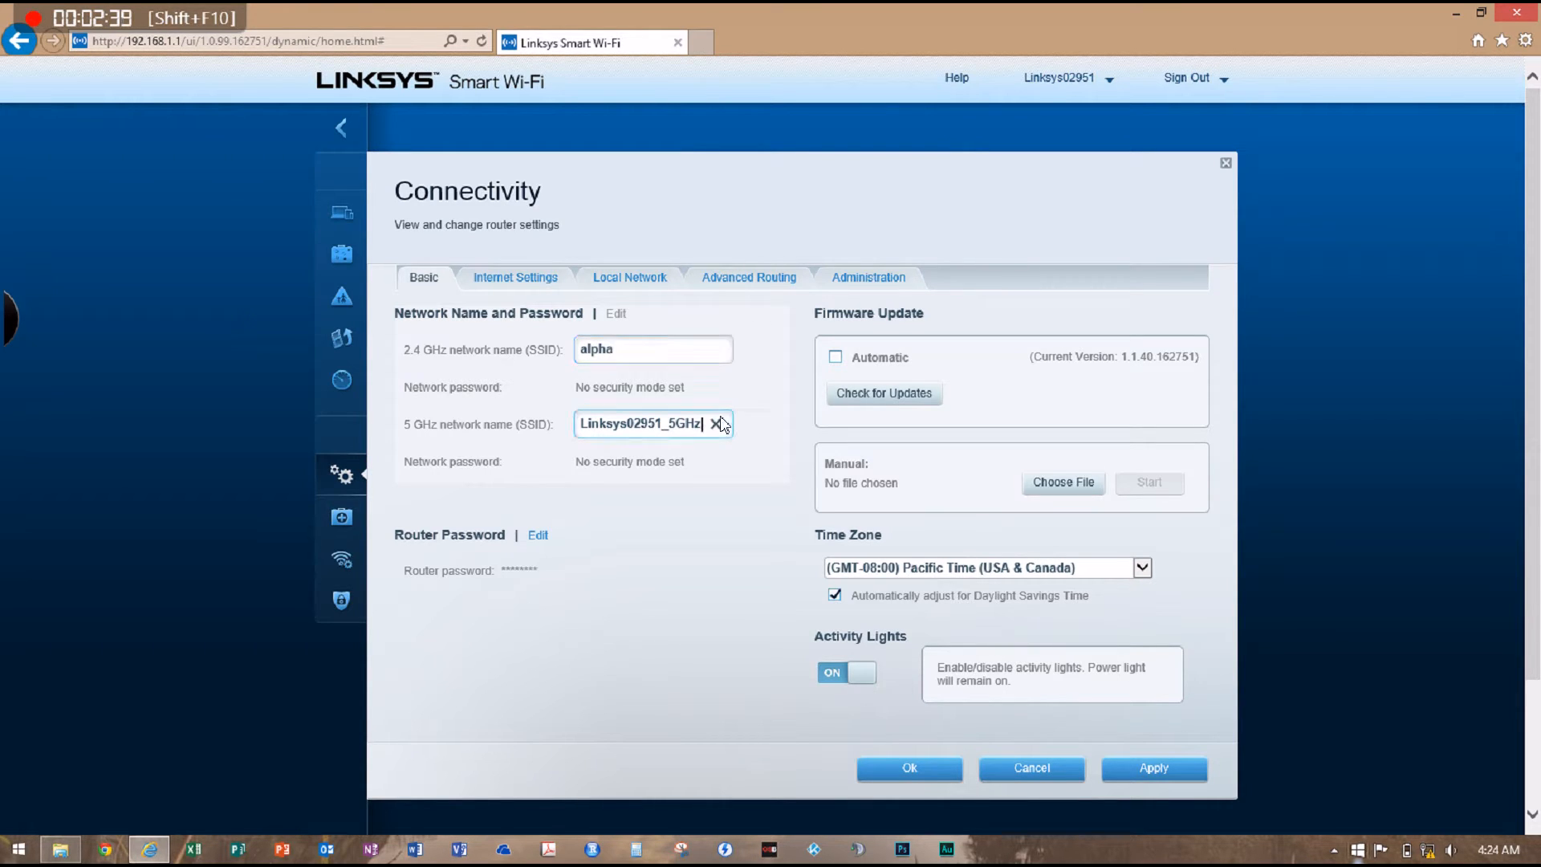
triple_click(698, 420)
text(alph)
key(BackSpace)
key(BackSpace)
key(BackSpace)
text(lpg)
key(BackSpace)
text(ha_)
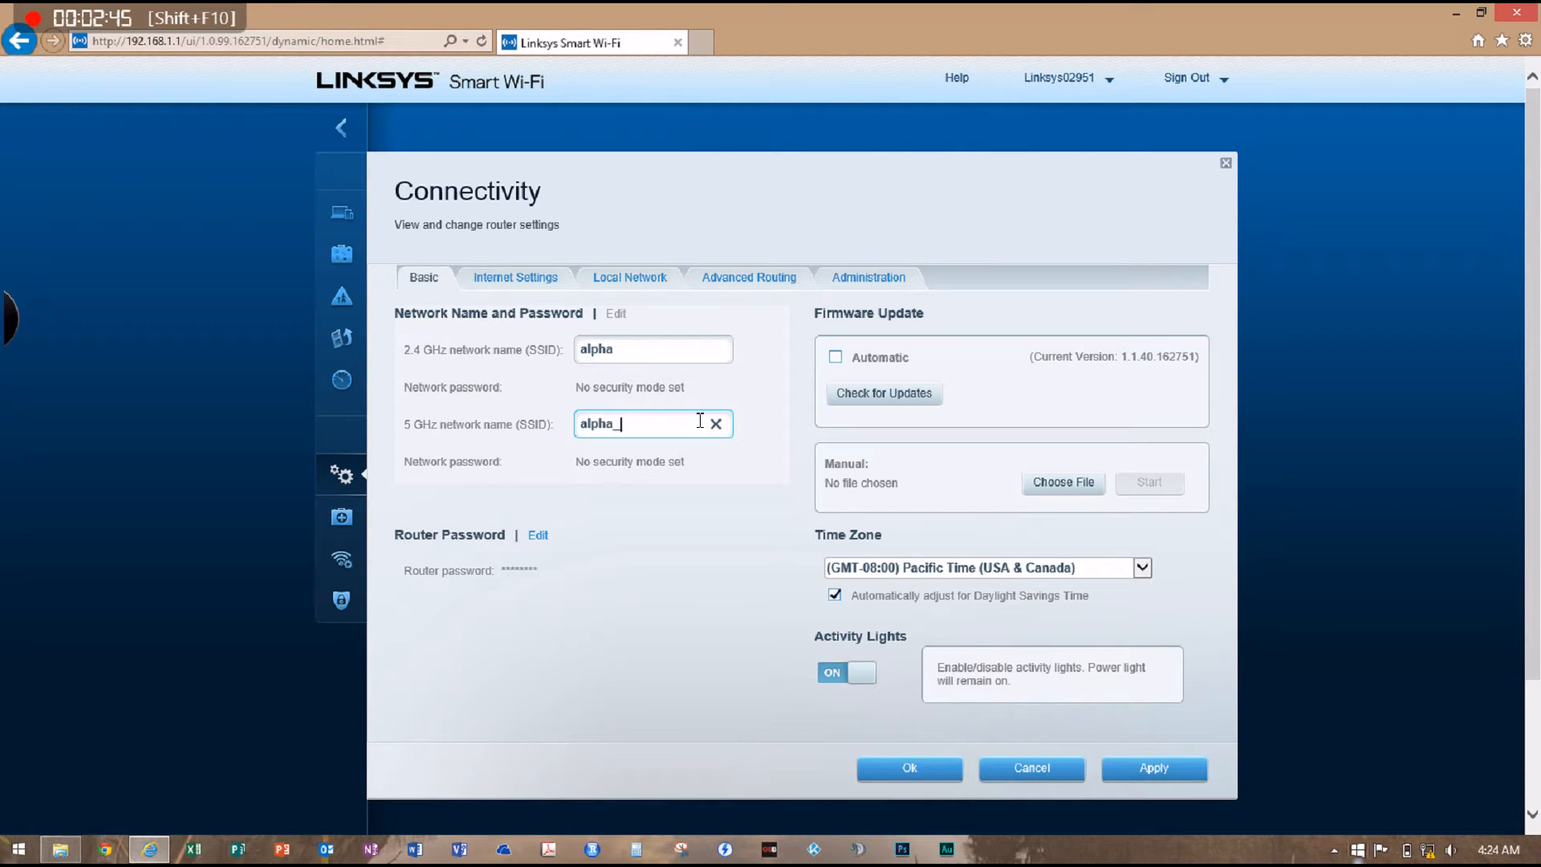
key(BackSpace)
text(-5G)
Apply the new network names, accept disconnecting all devices, and close the Connectivity settings
click(1153, 769)
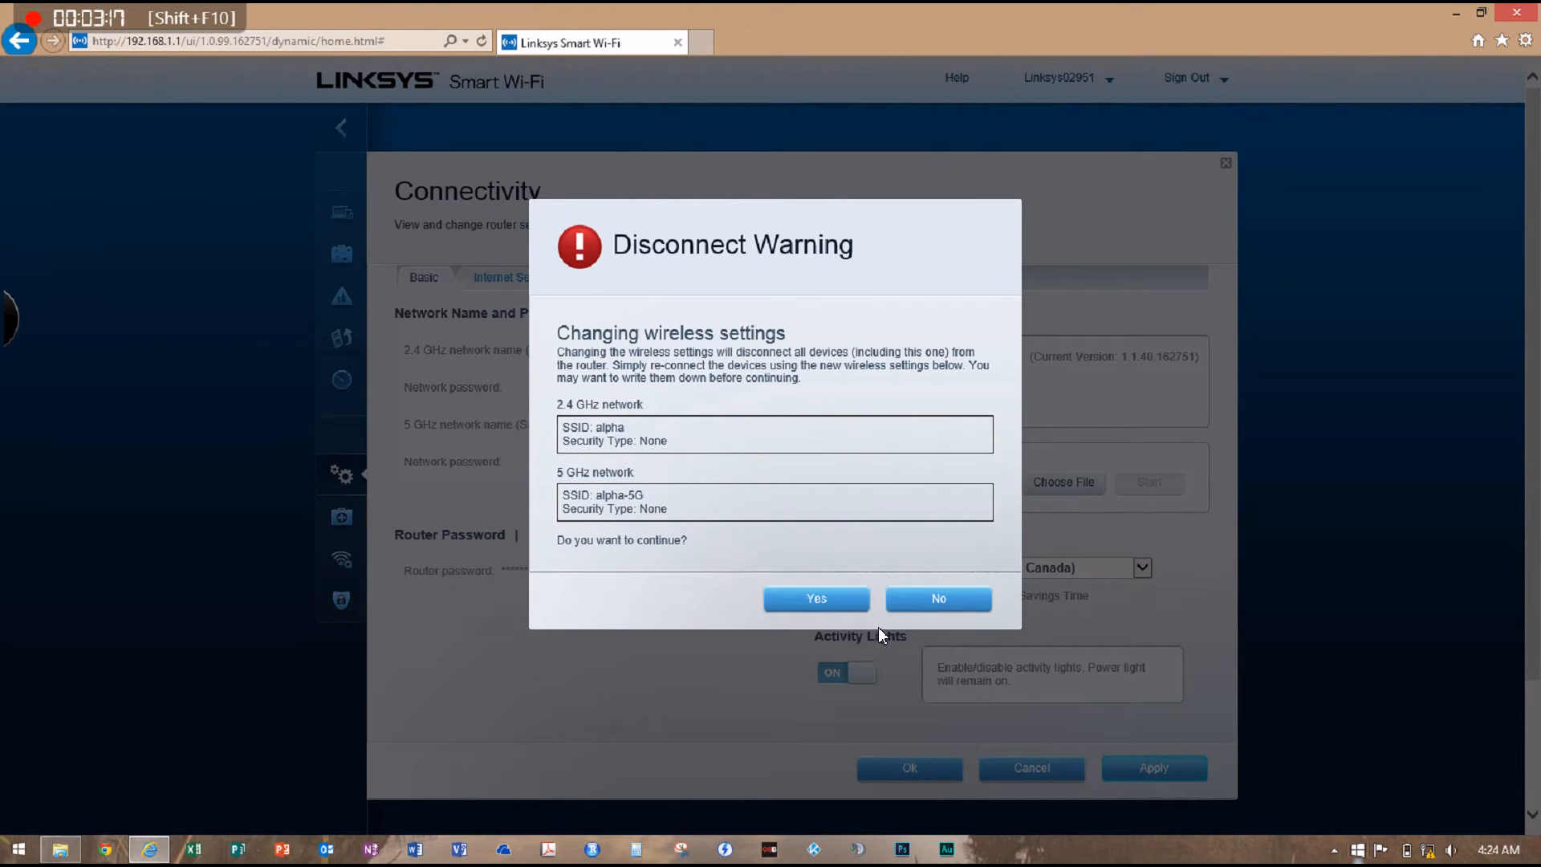
click(817, 599)
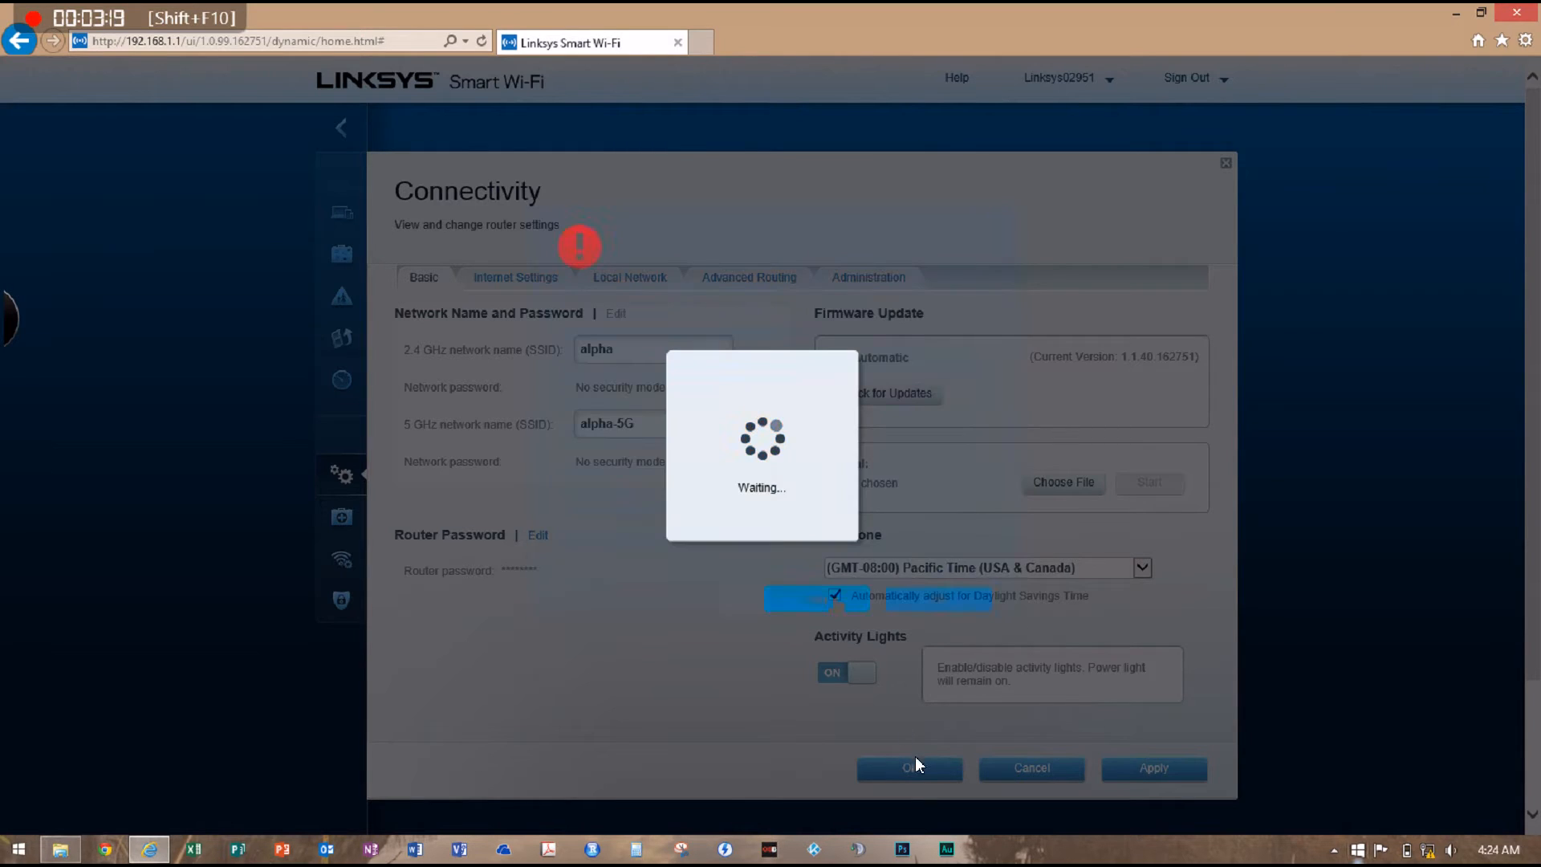
click(947, 401)
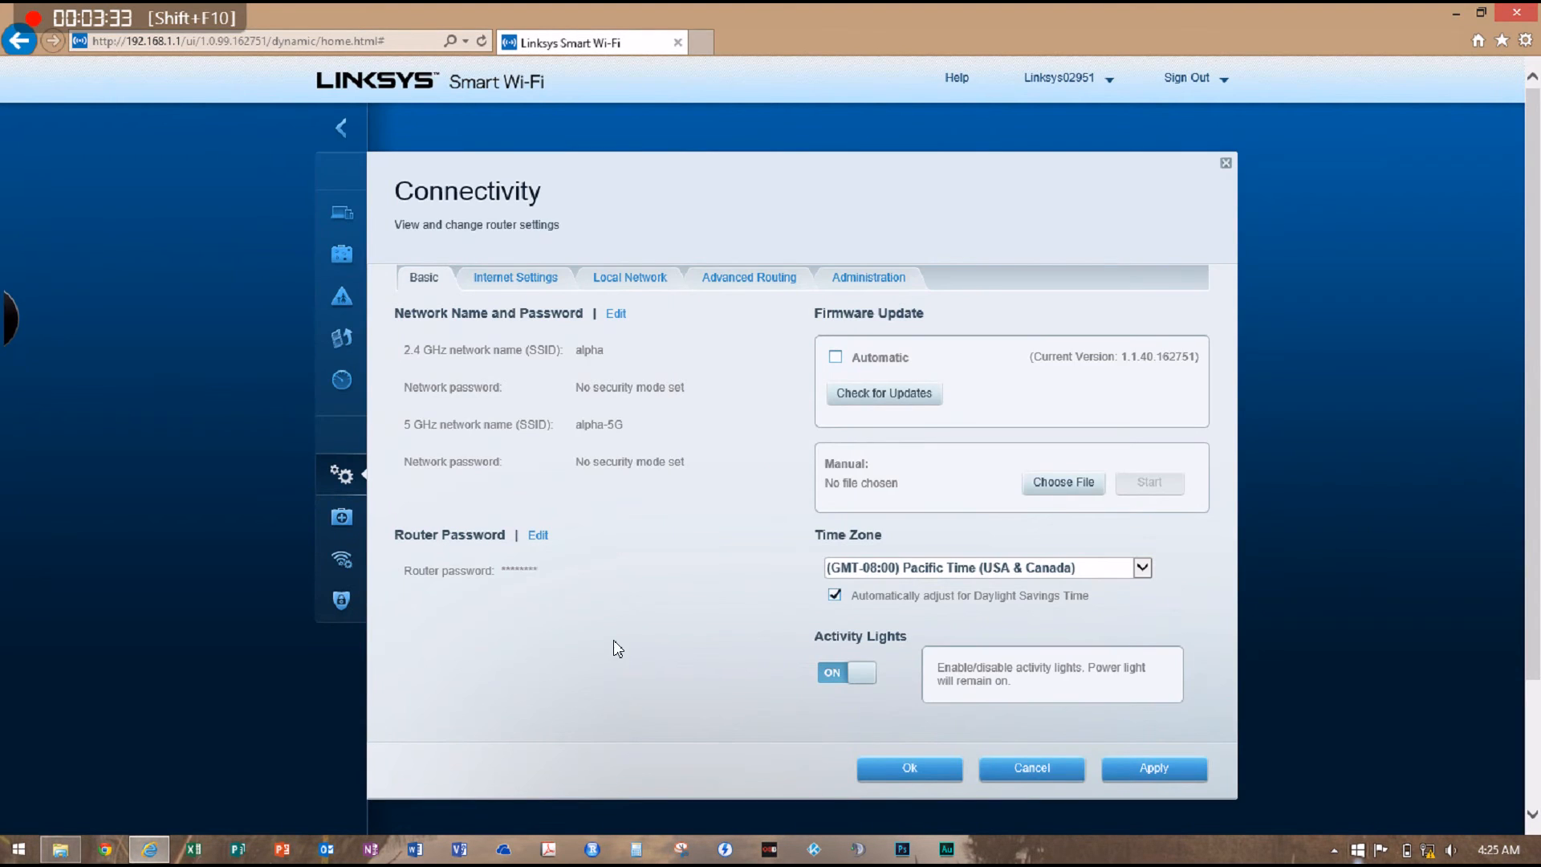
click(923, 771)
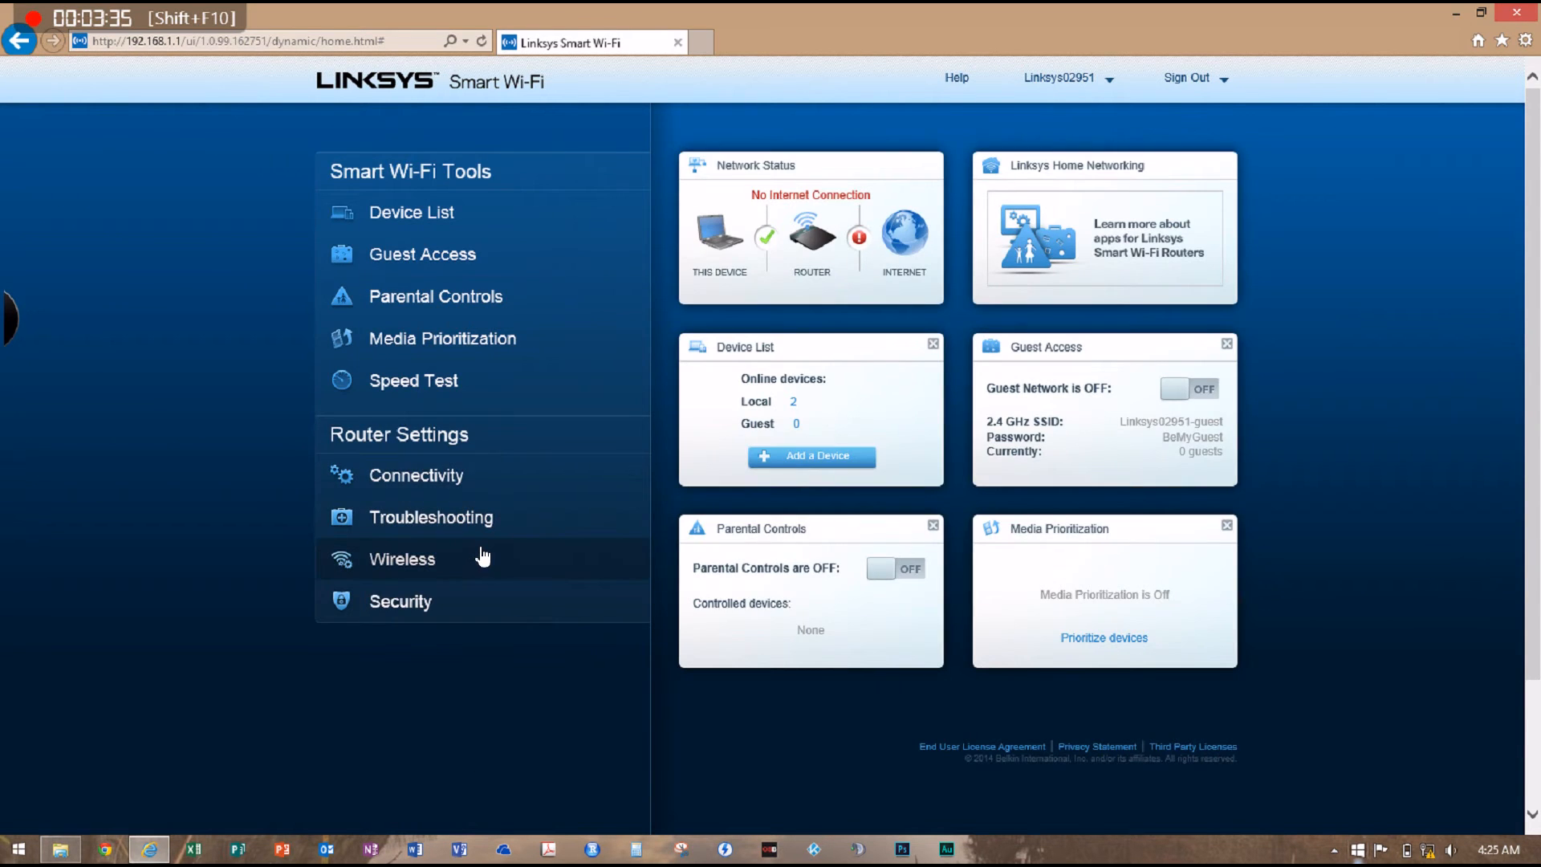
In the Wireless settings, set the 2.4 GHz network to Mixed network mode with WPA2 Personal security
click(476, 559)
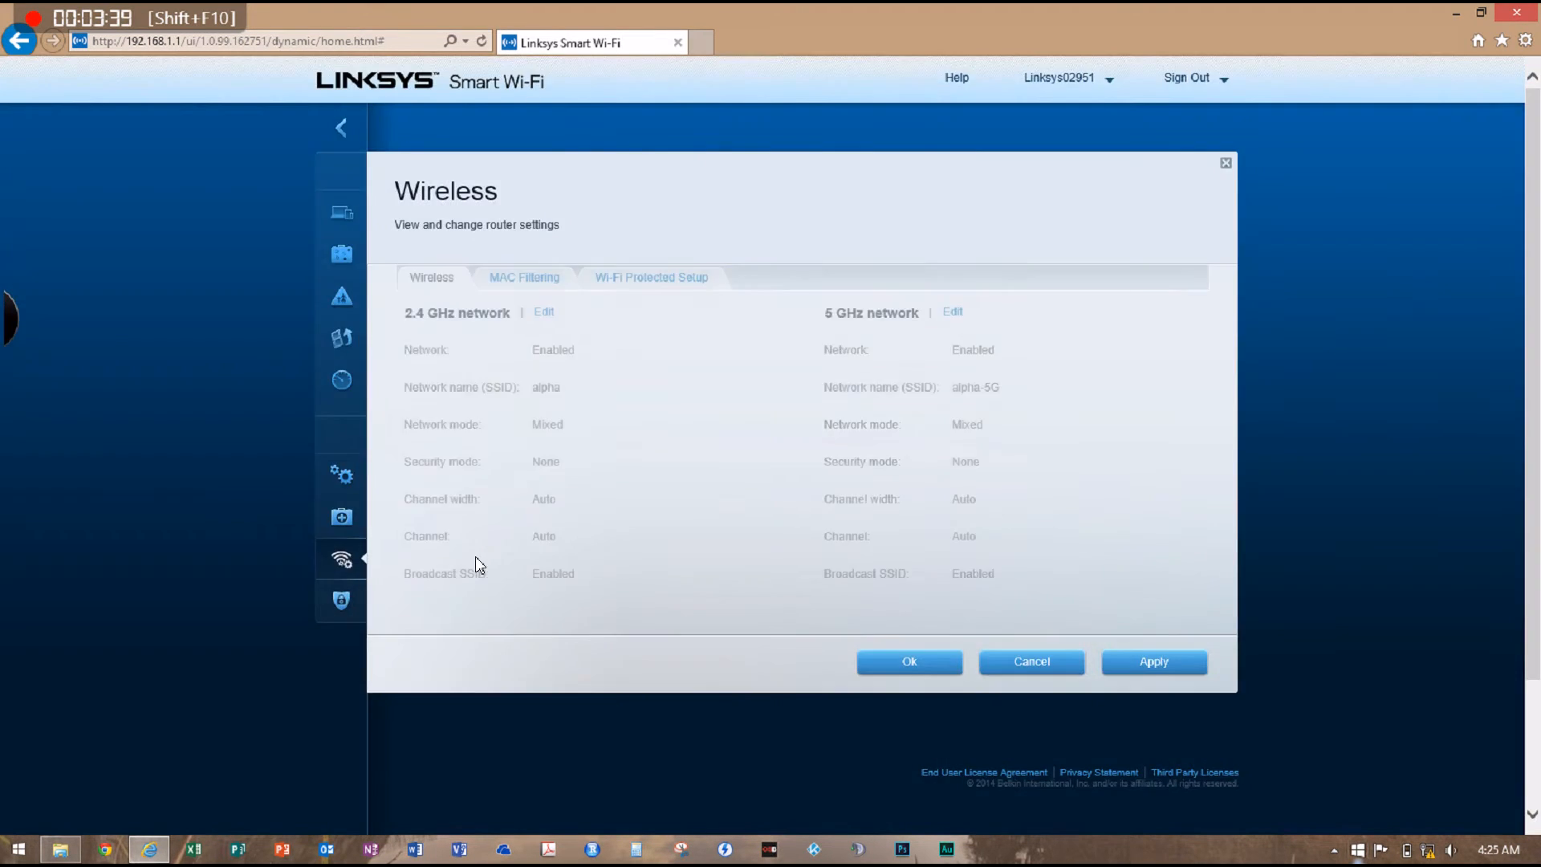
click(546, 311)
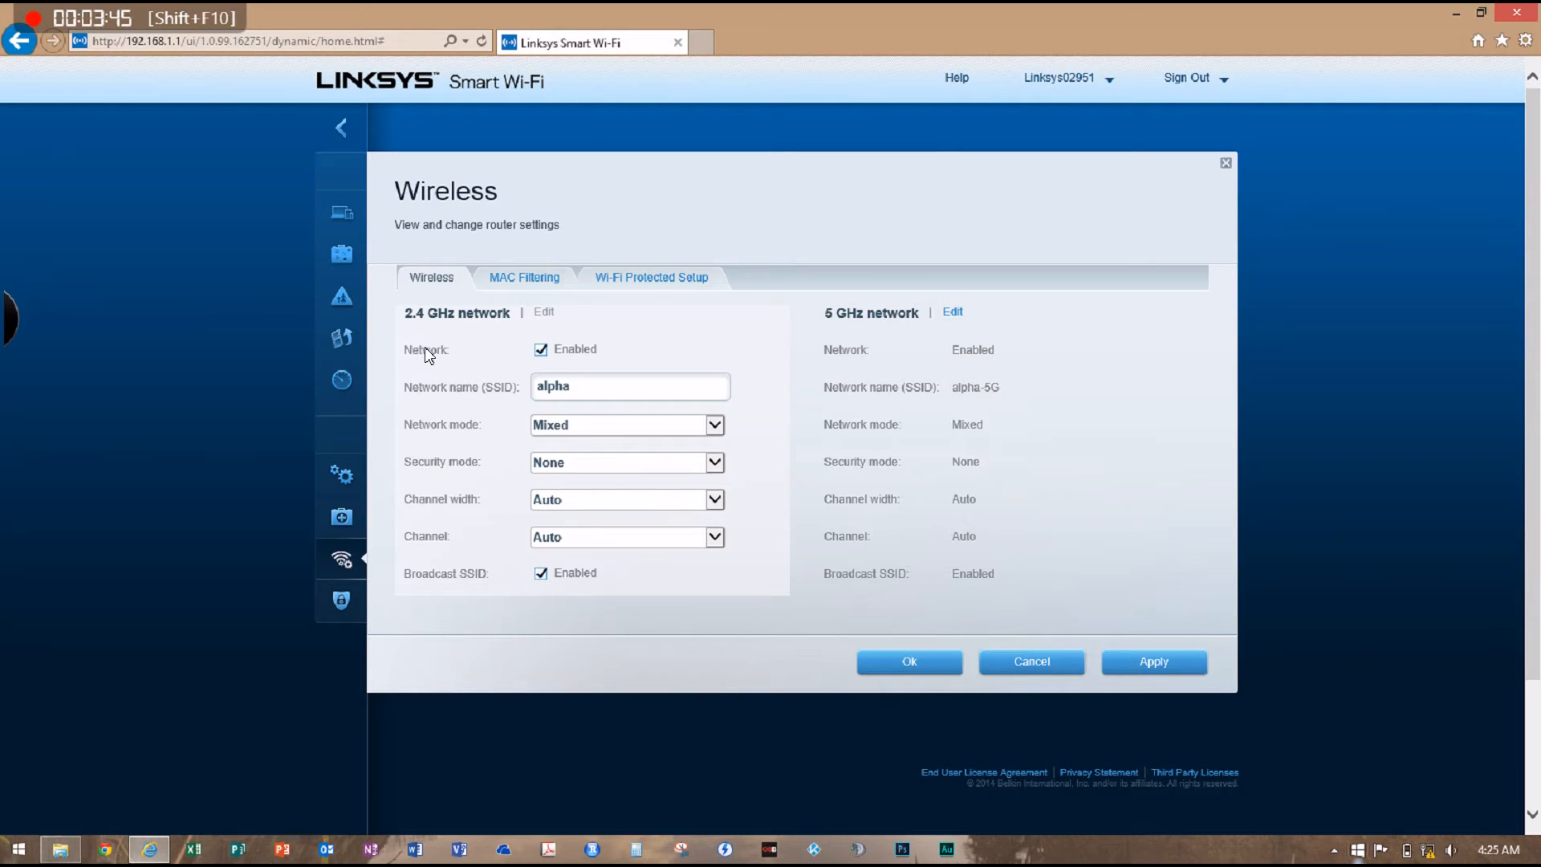
click(668, 413)
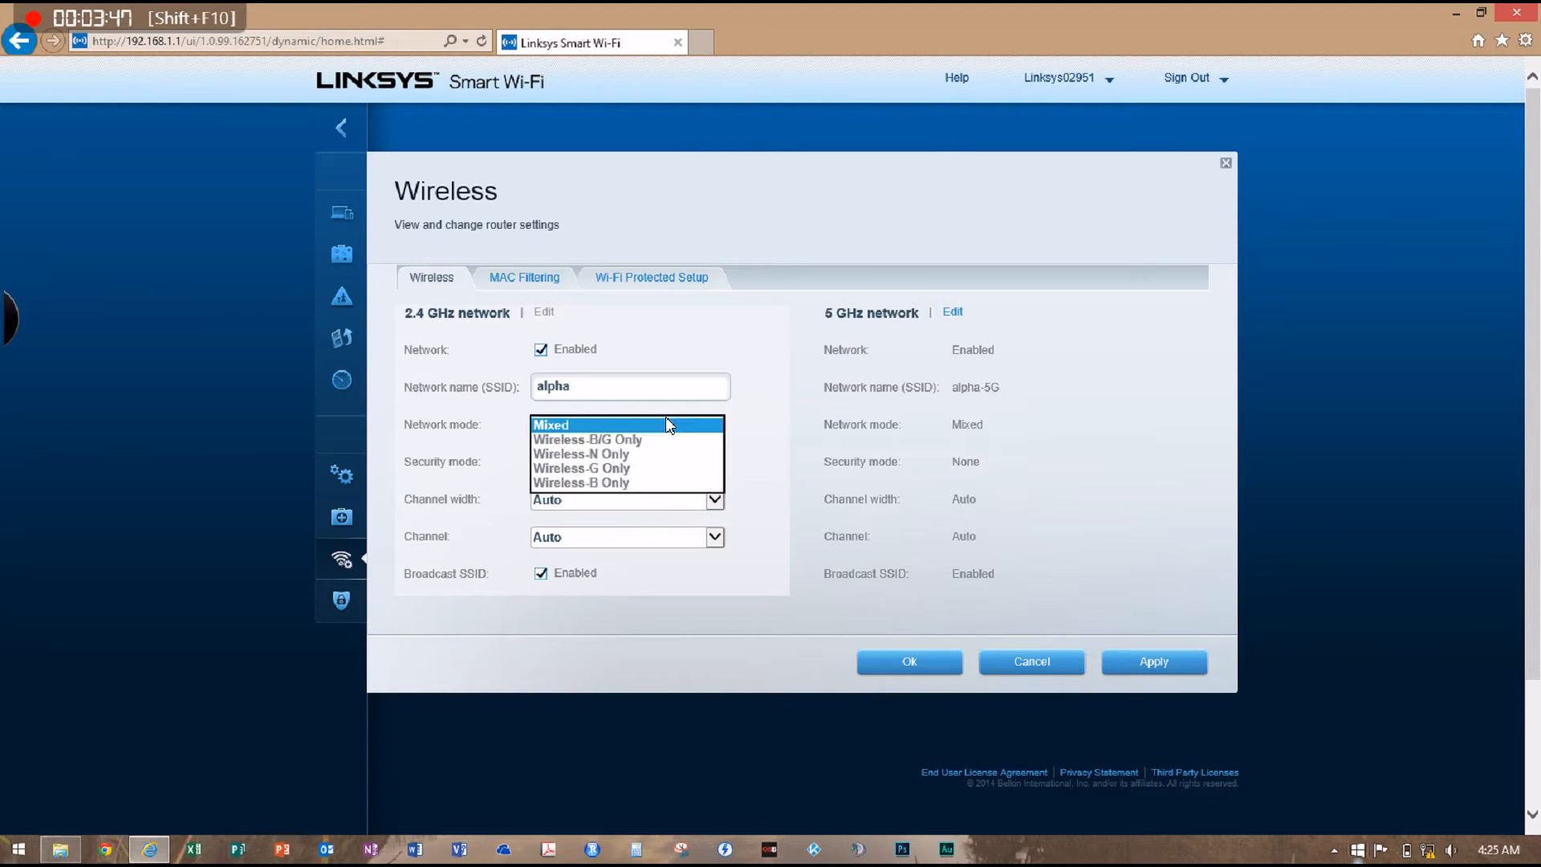
click(666, 415)
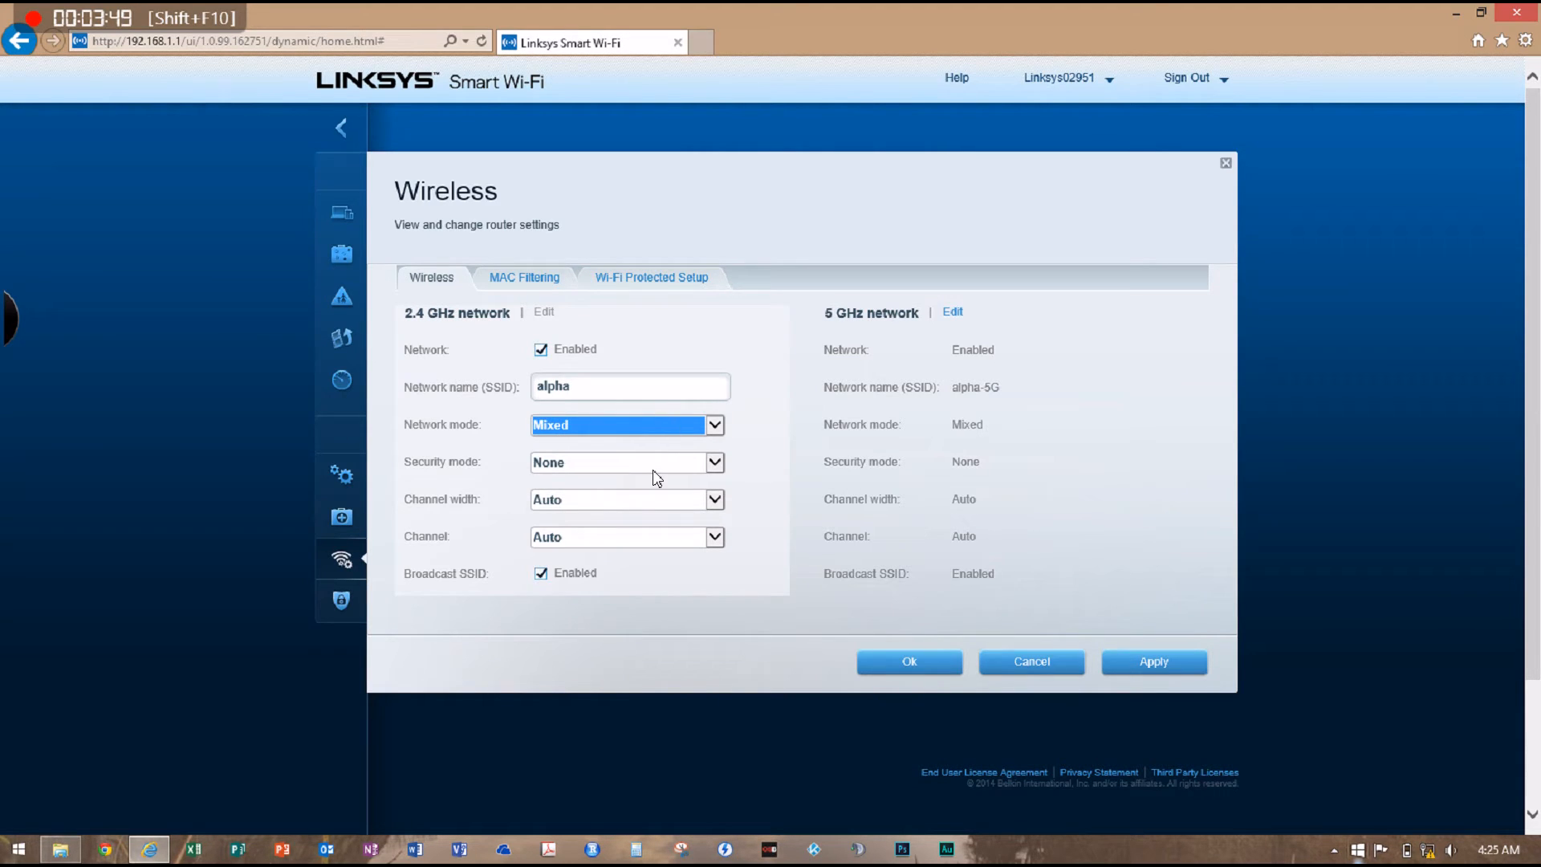
click(626, 459)
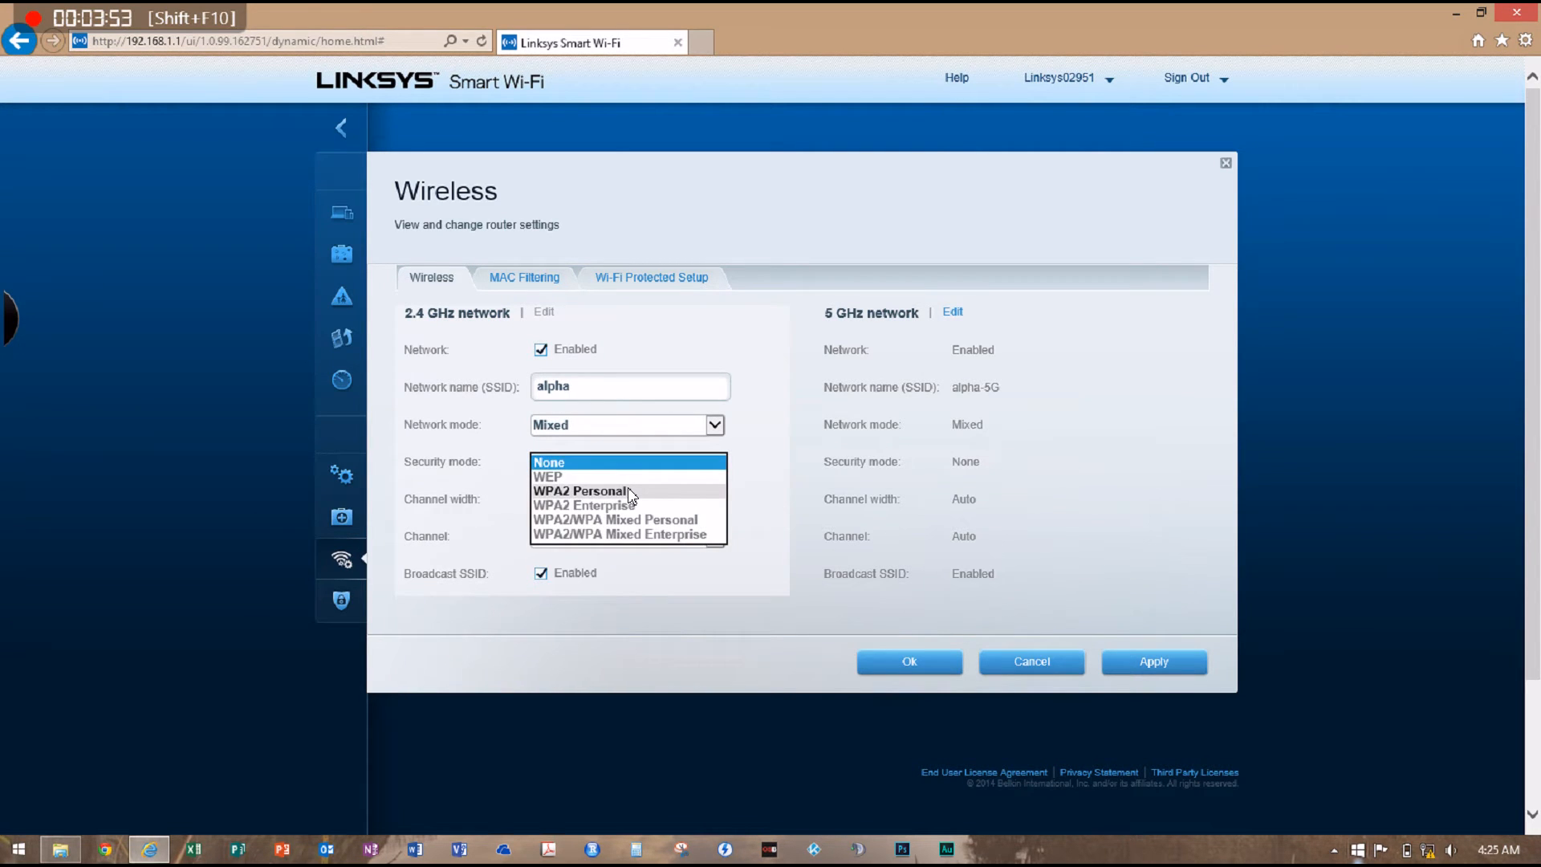
click(629, 490)
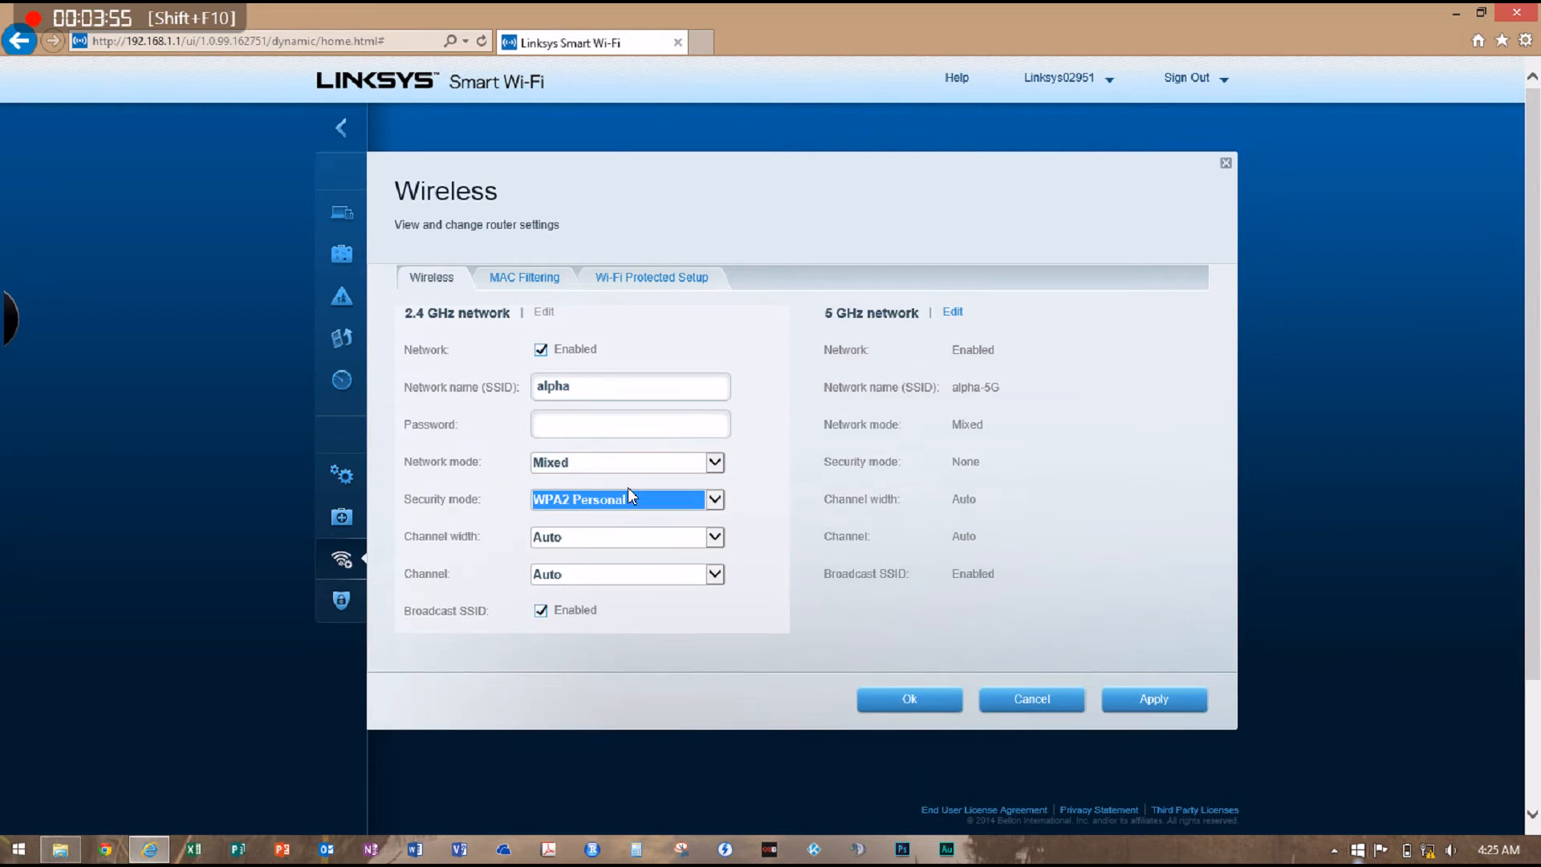
Set the 2.4 GHz channel width to 20 MHz Only with the channel on Auto, and enter the network password
click(676, 538)
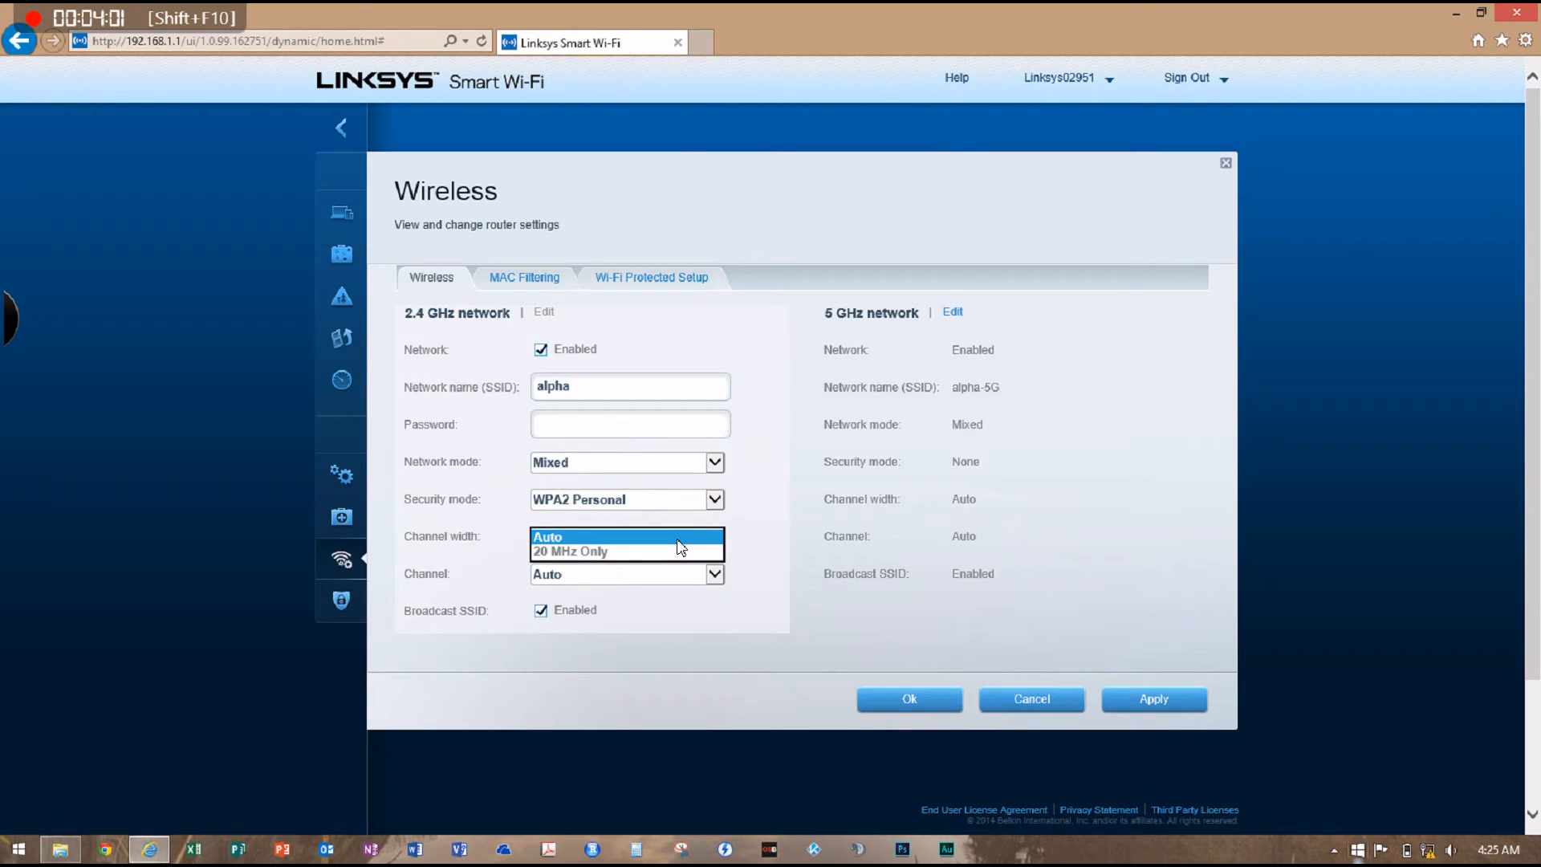
click(667, 551)
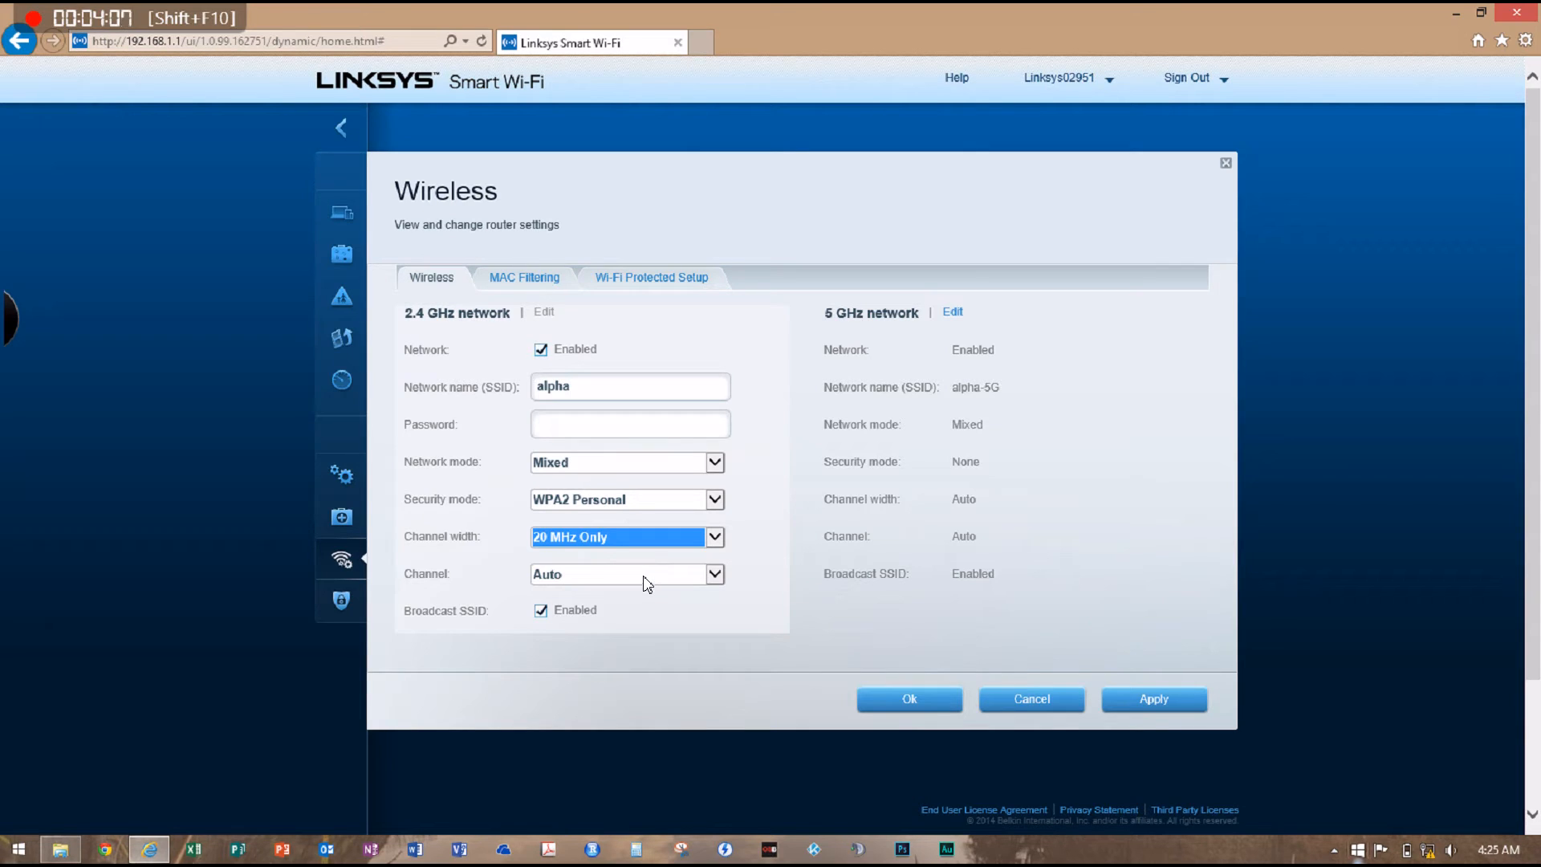
click(643, 575)
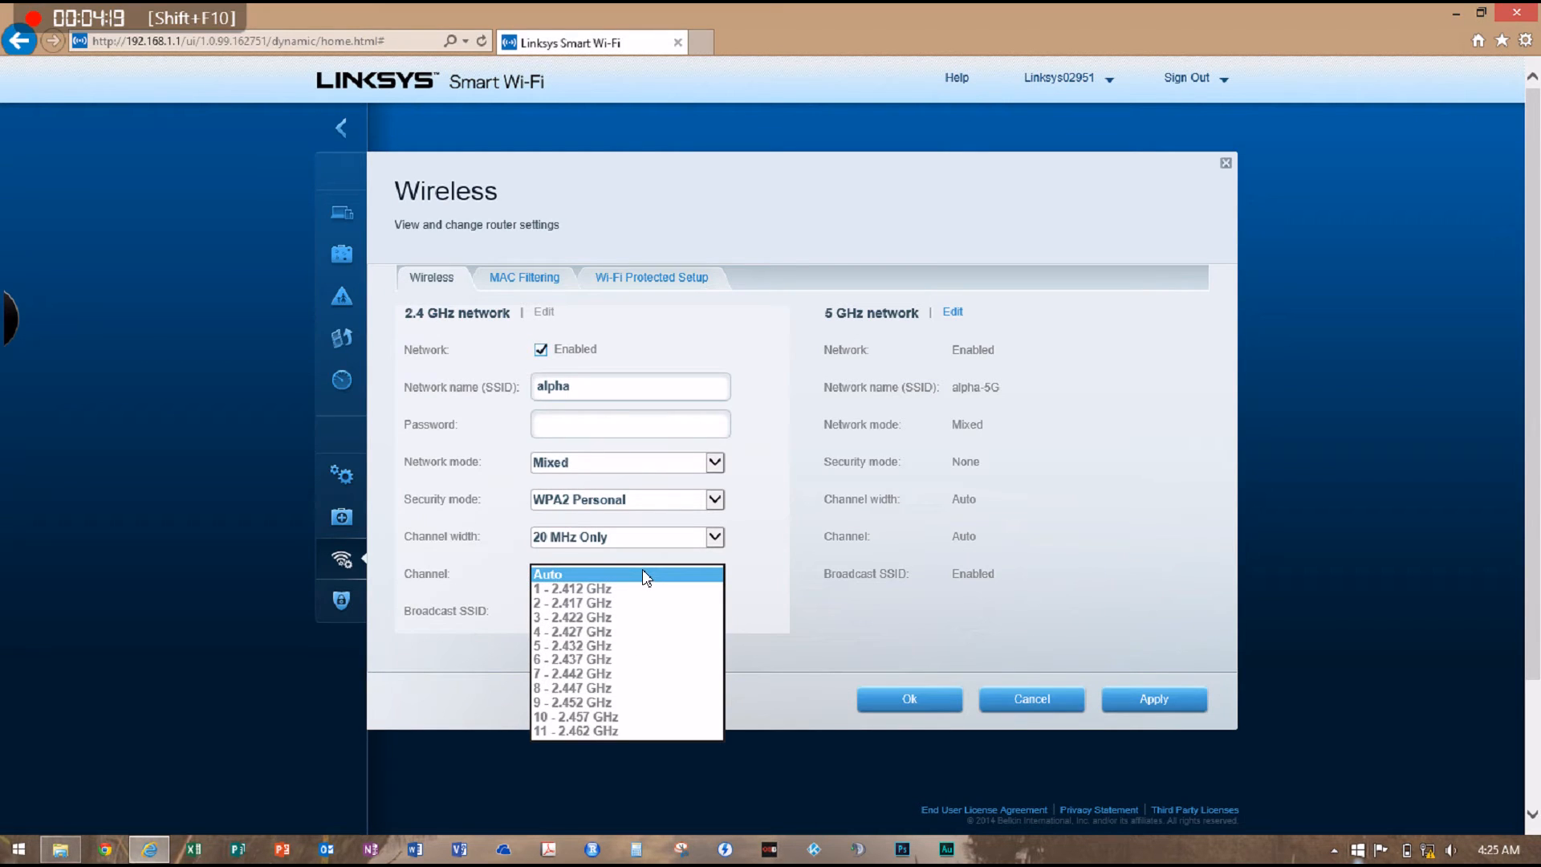
click(643, 573)
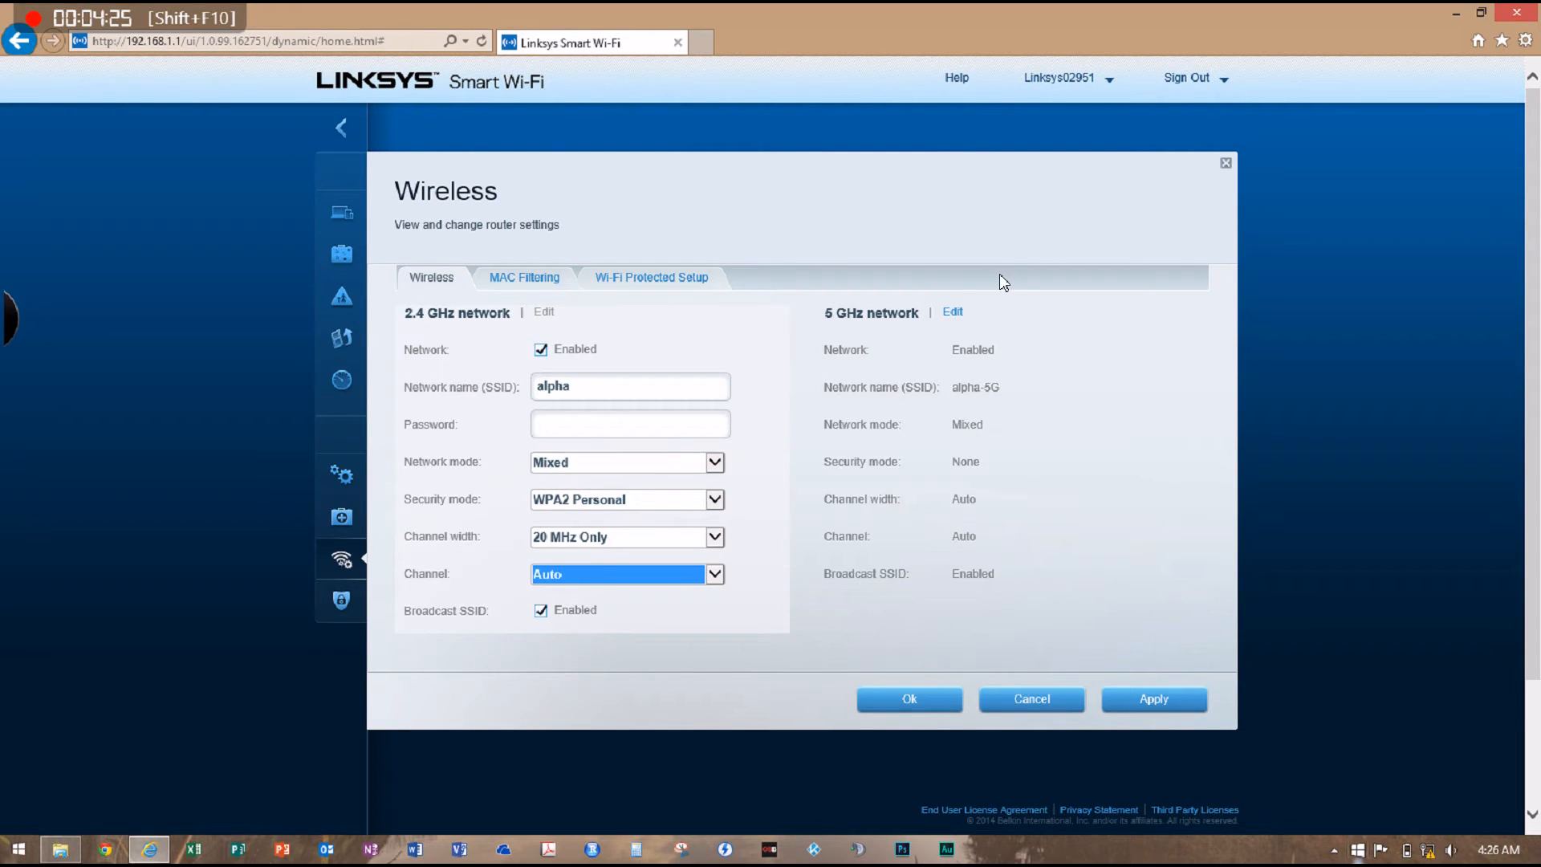
click(650, 429)
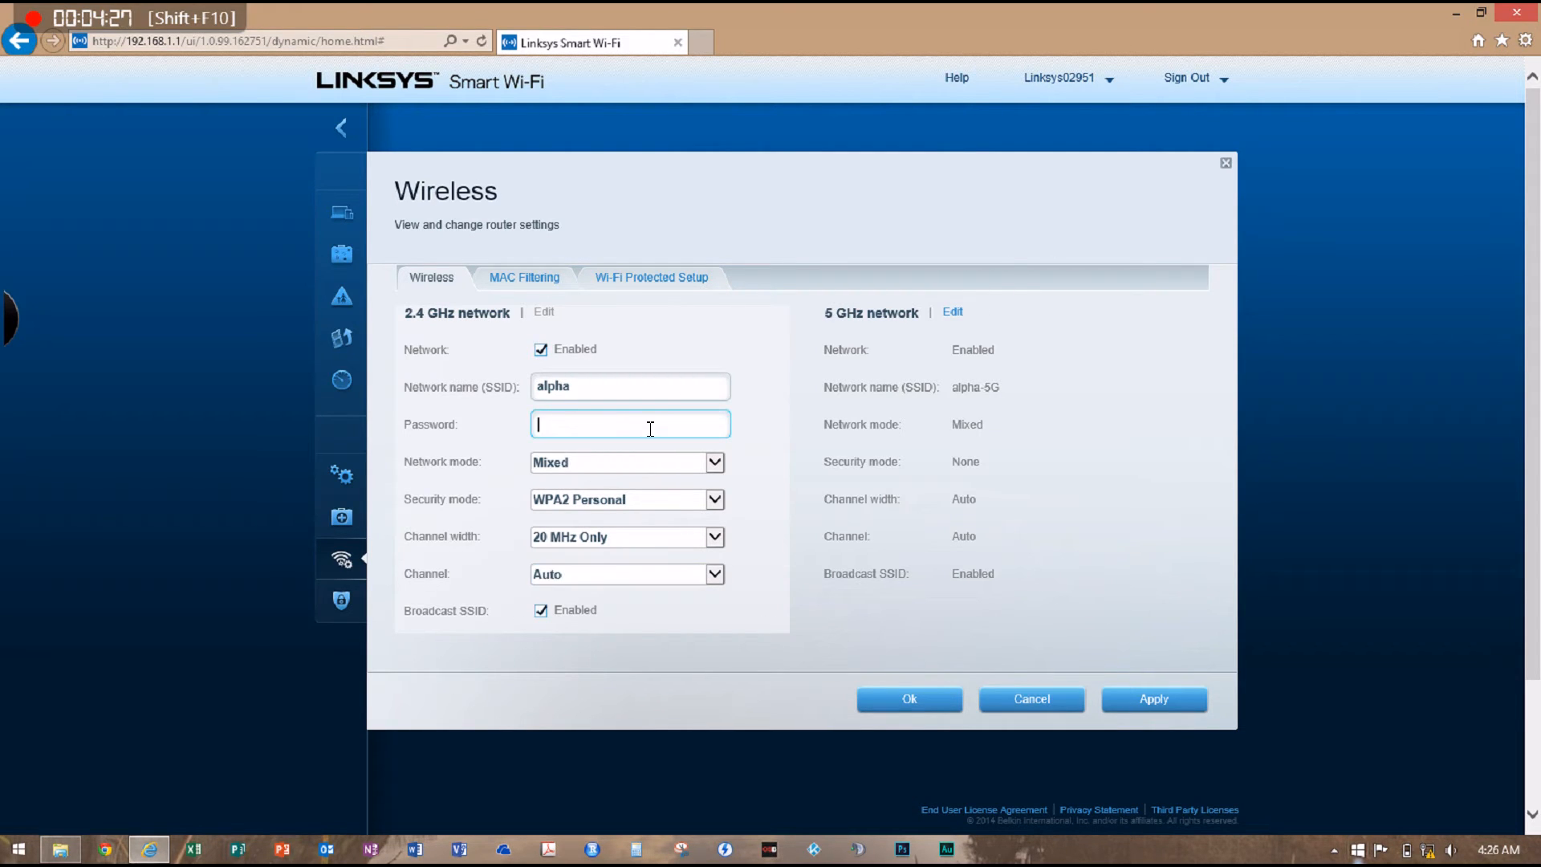
Edit the 5 GHz network, set its security mode to WPA2 Personal, and enter the network password
click(954, 312)
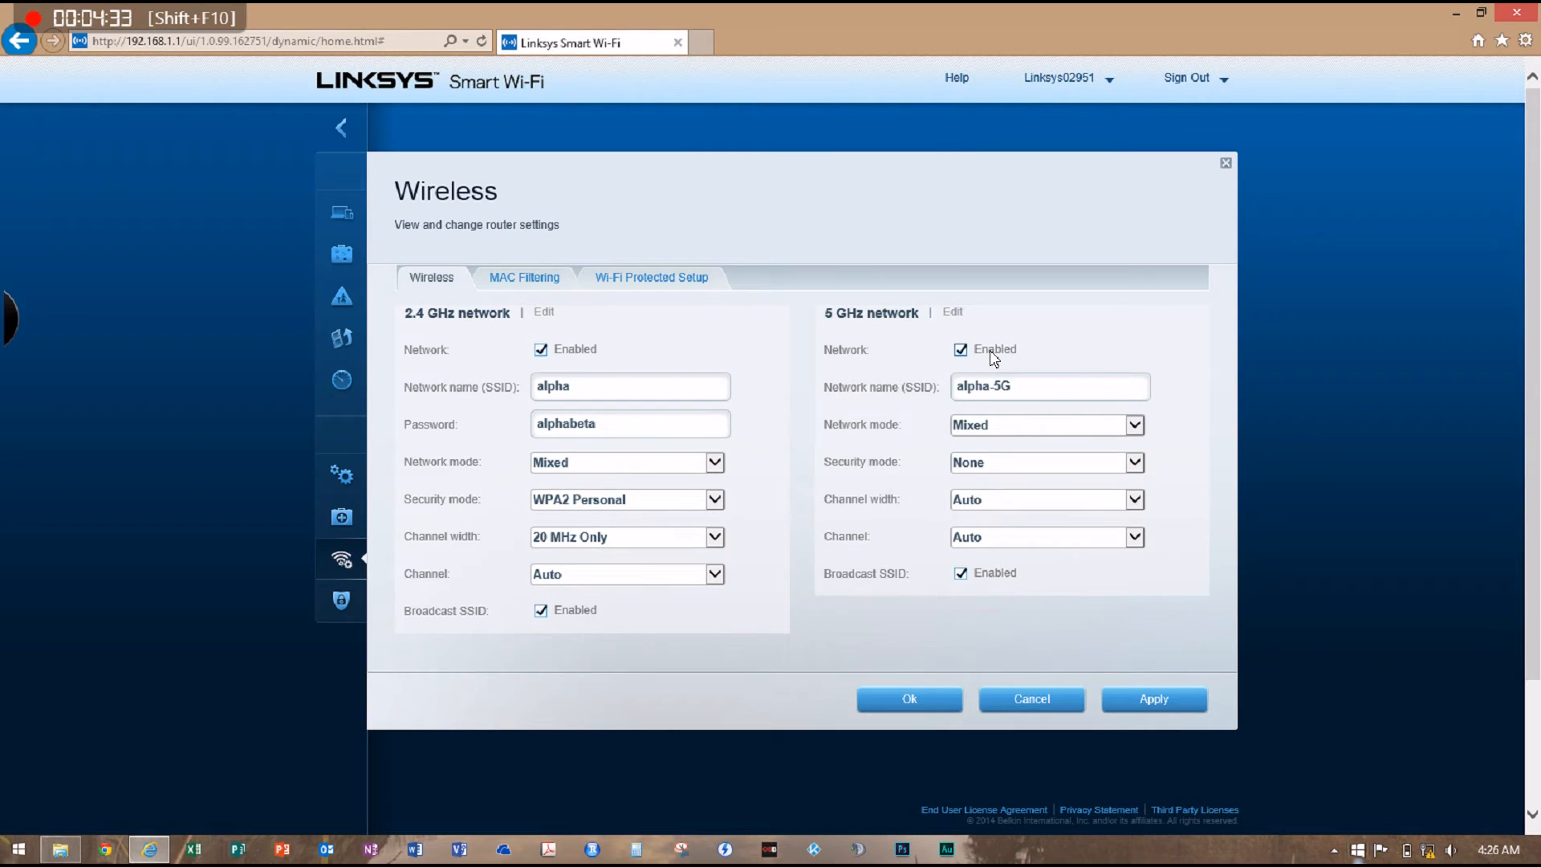
click(1032, 454)
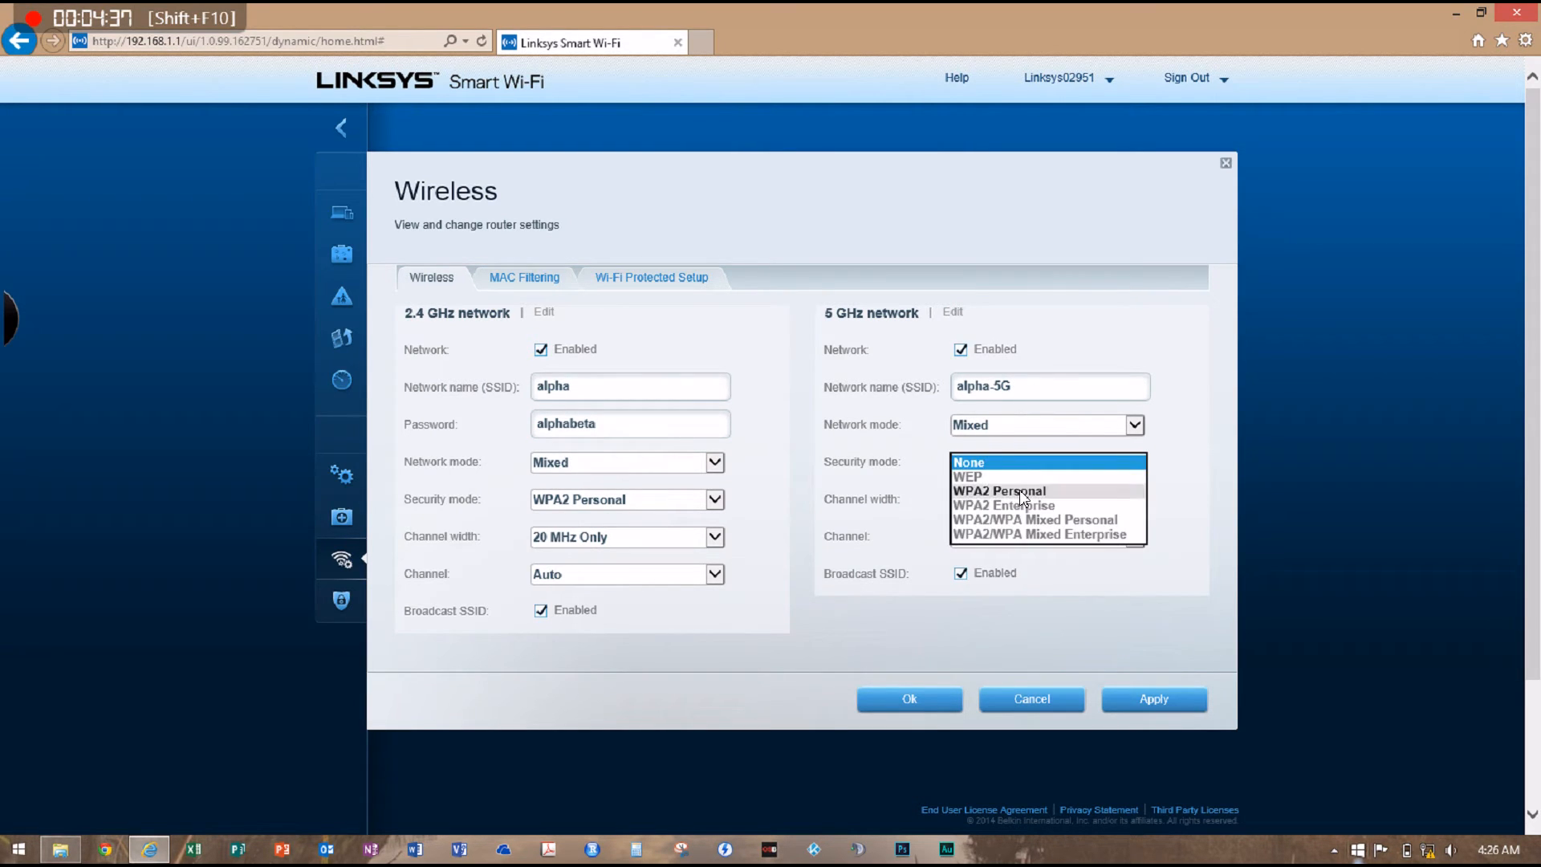
click(1019, 490)
click(1040, 417)
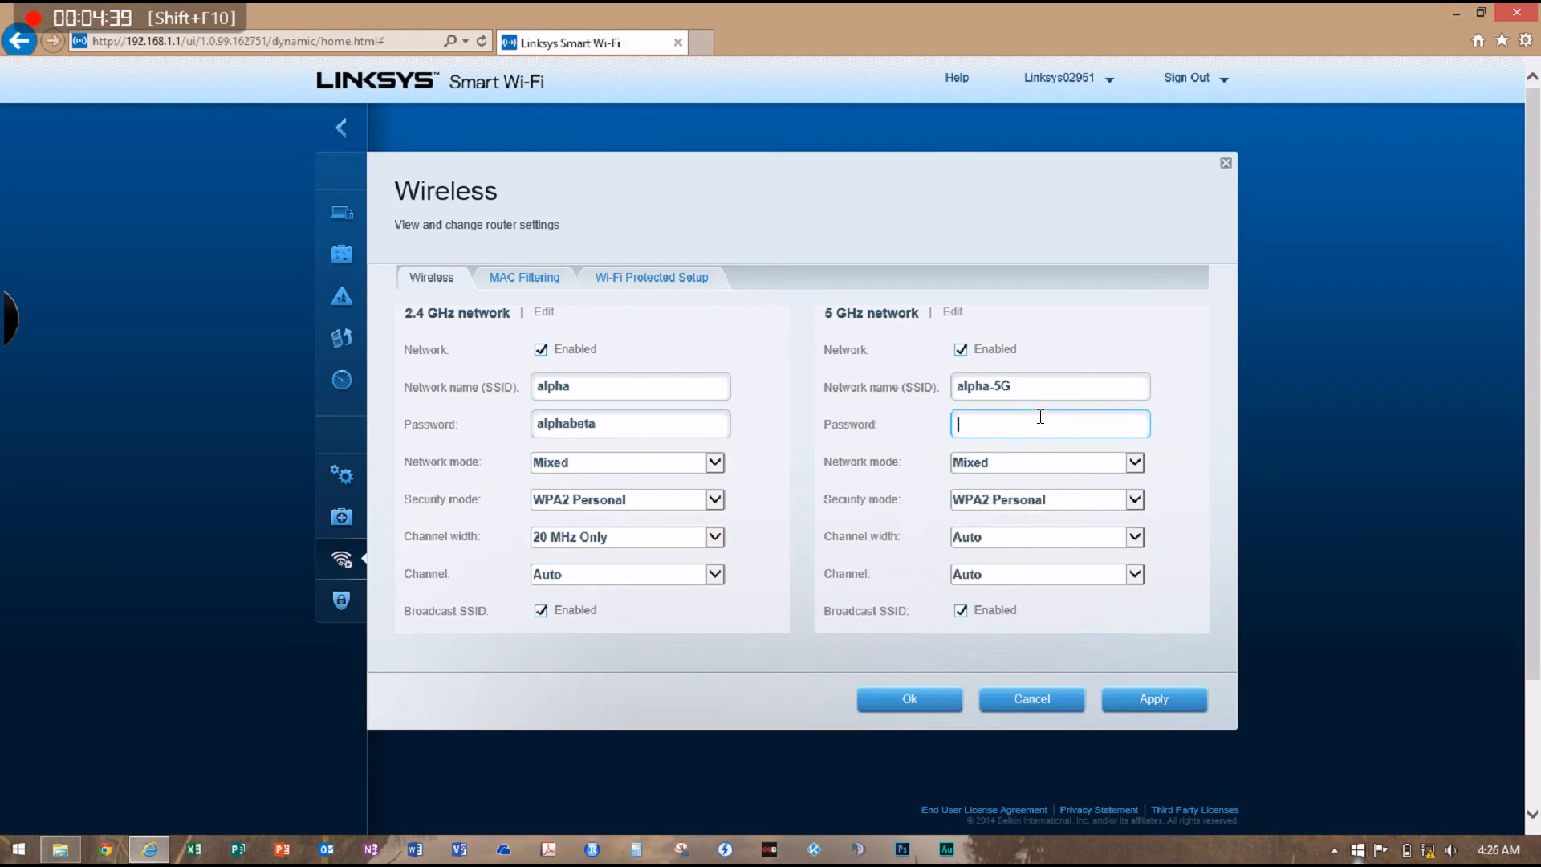
Set the 5 GHz network to Mixed network mode, 40 MHz channel width, and Auto channel
click(1041, 457)
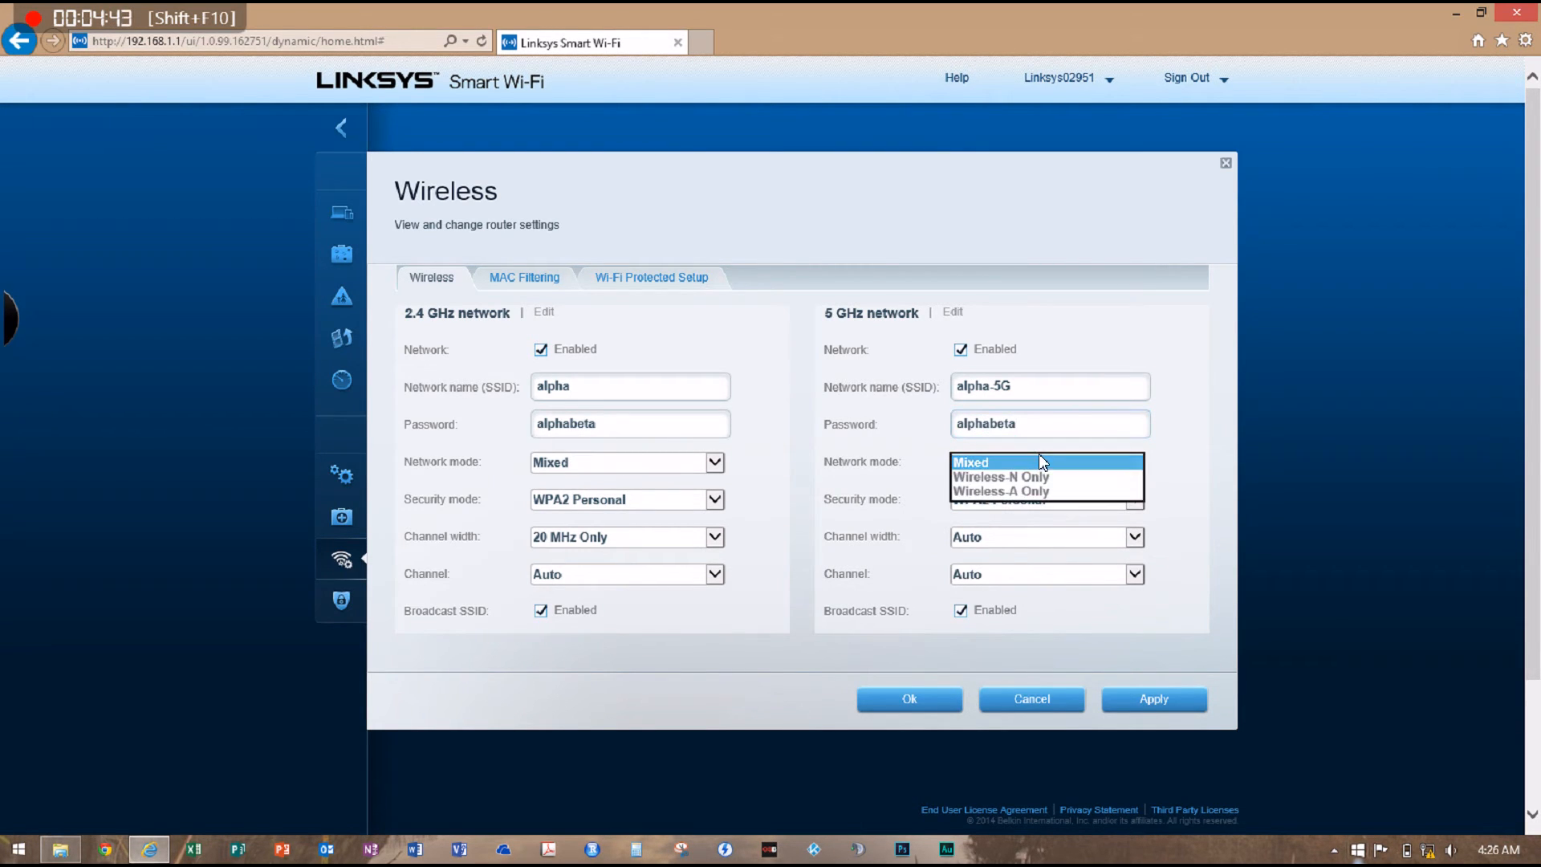
click(1039, 454)
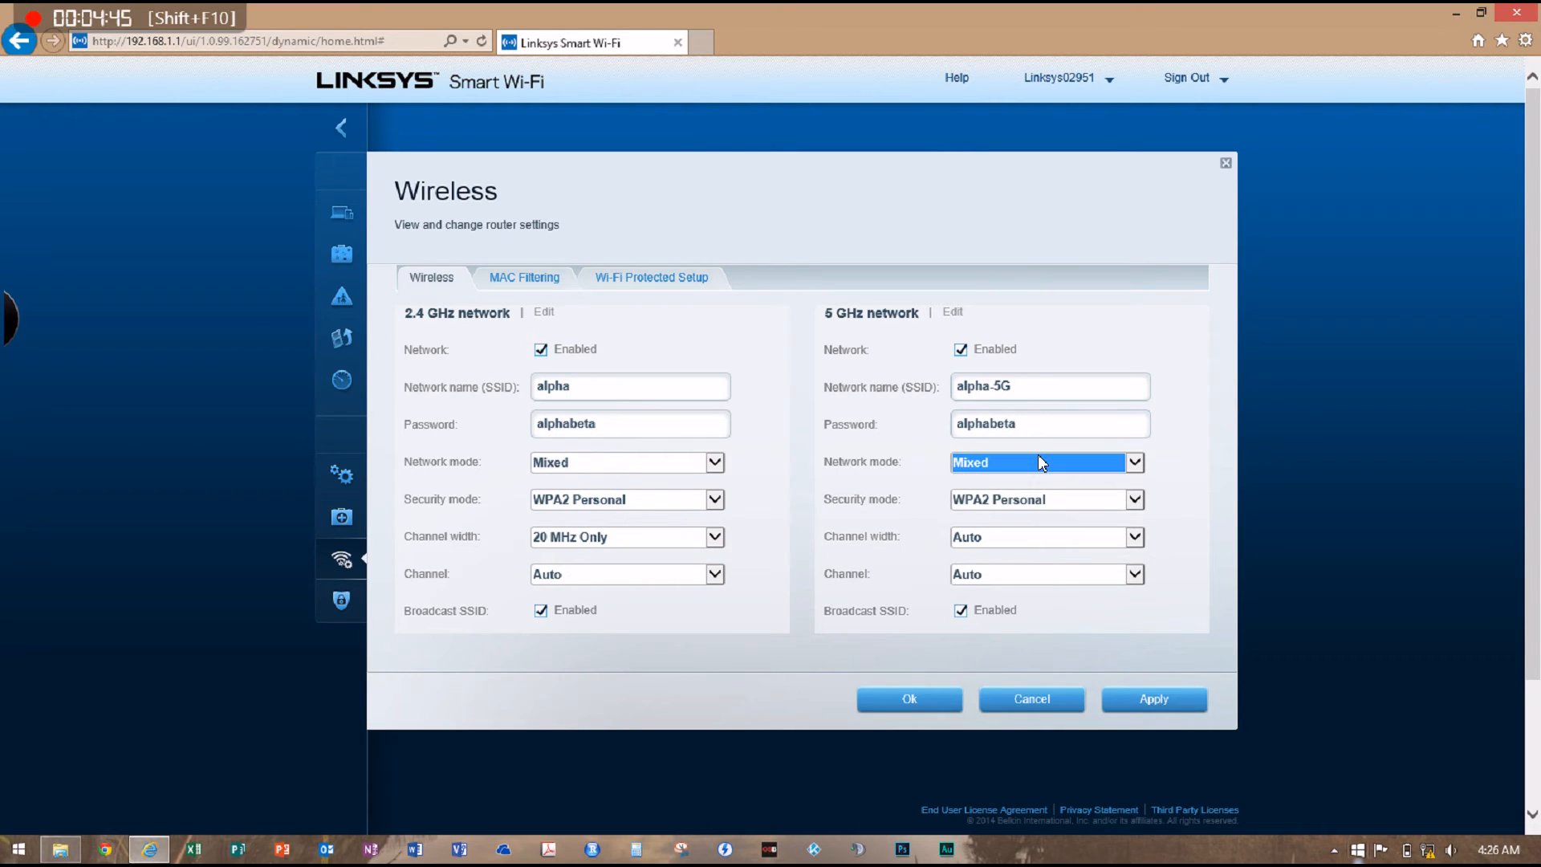
click(1055, 537)
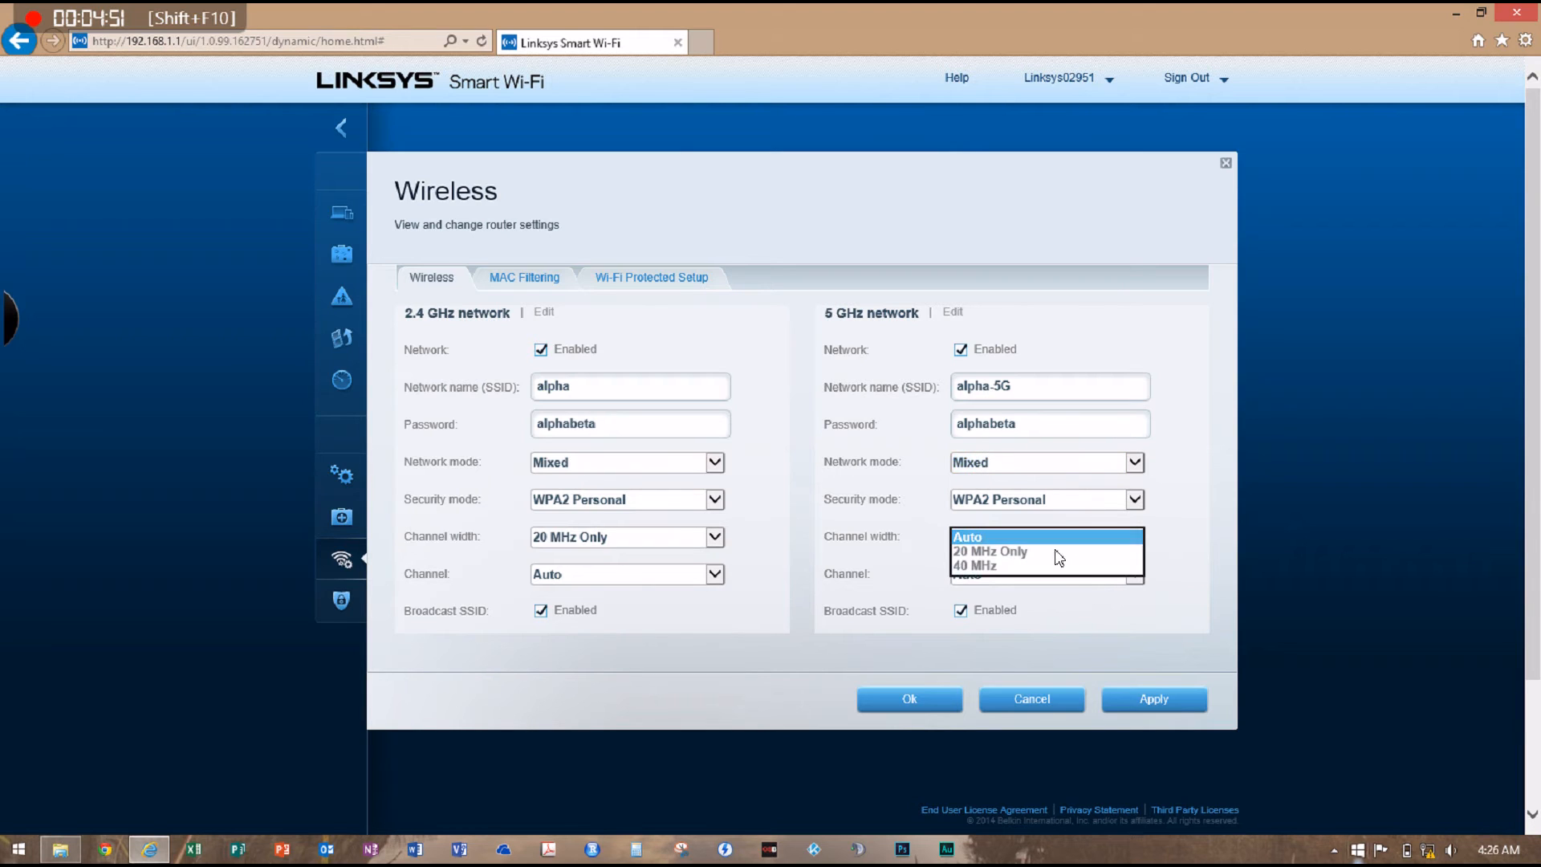
click(1055, 566)
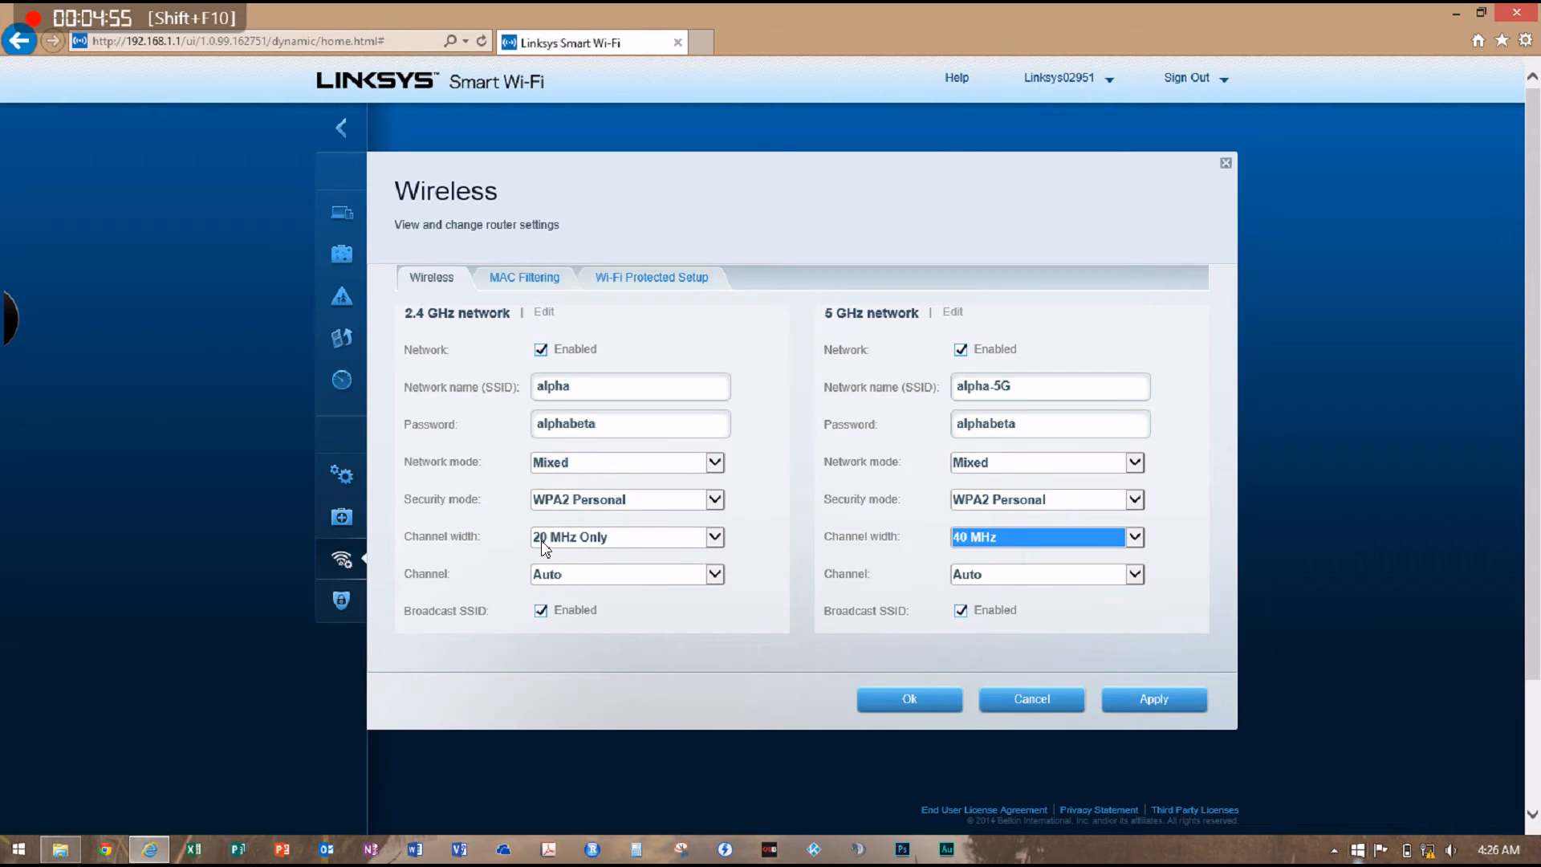
click(1008, 576)
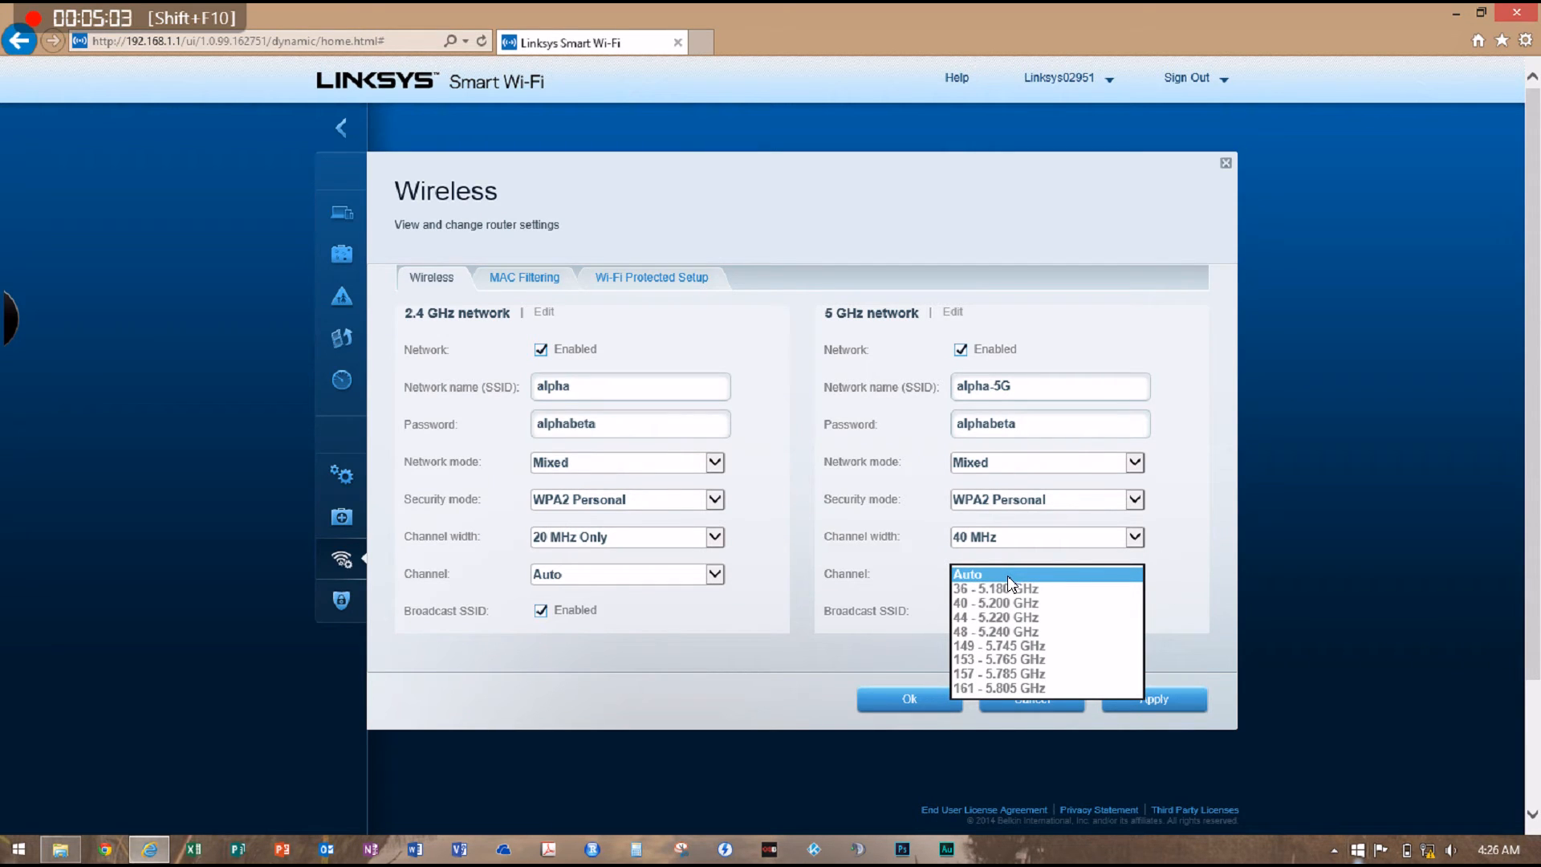
click(1009, 576)
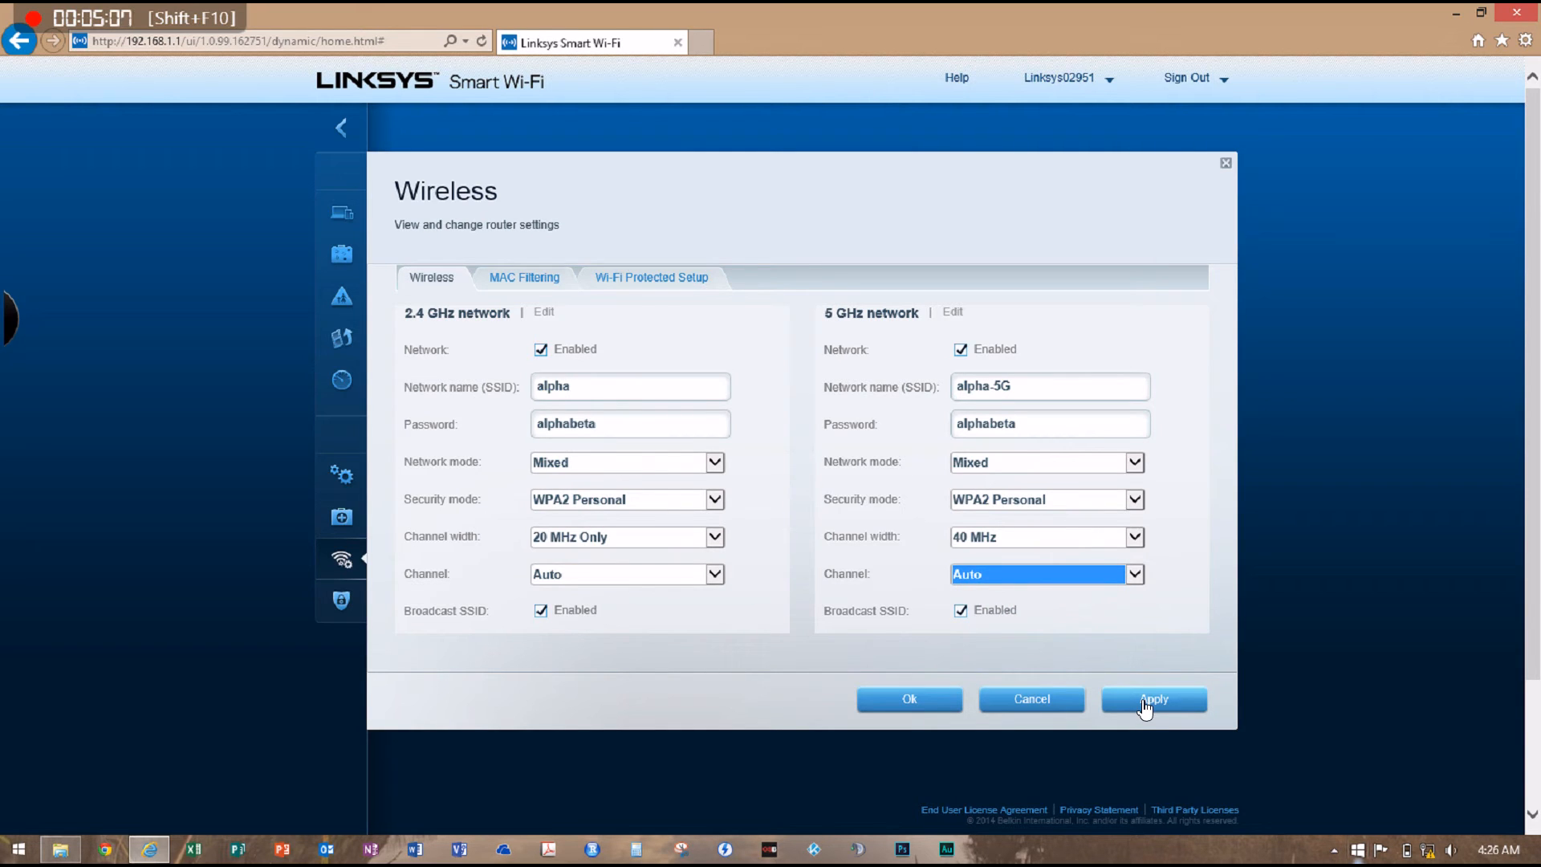
Switch to the Wi-Fi Protected Setup settings, saving the wireless changes and accepting that connected devices may be disconnected
click(670, 281)
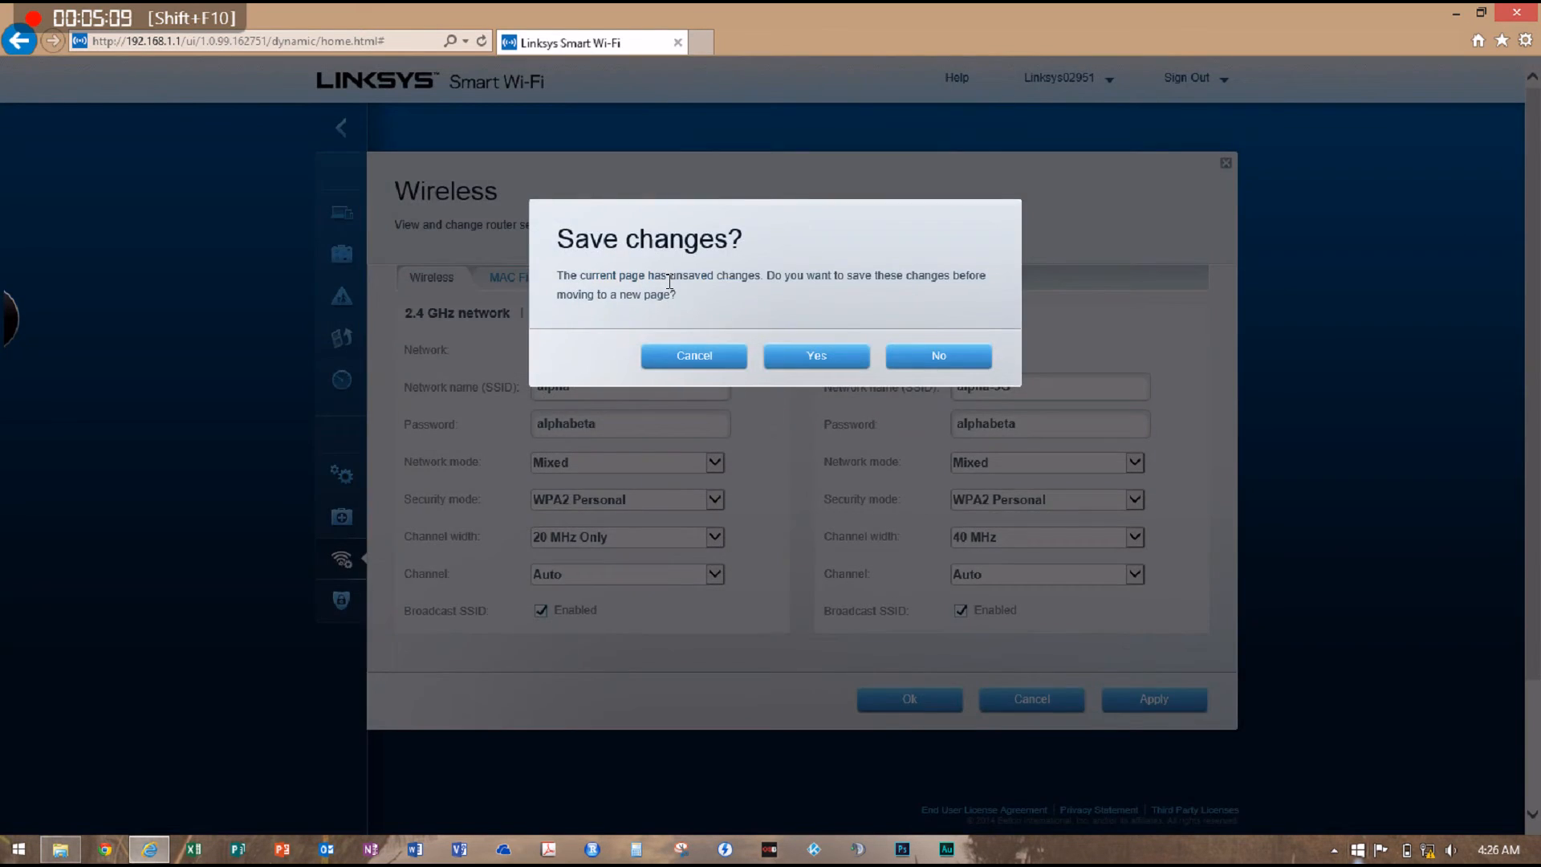
click(842, 362)
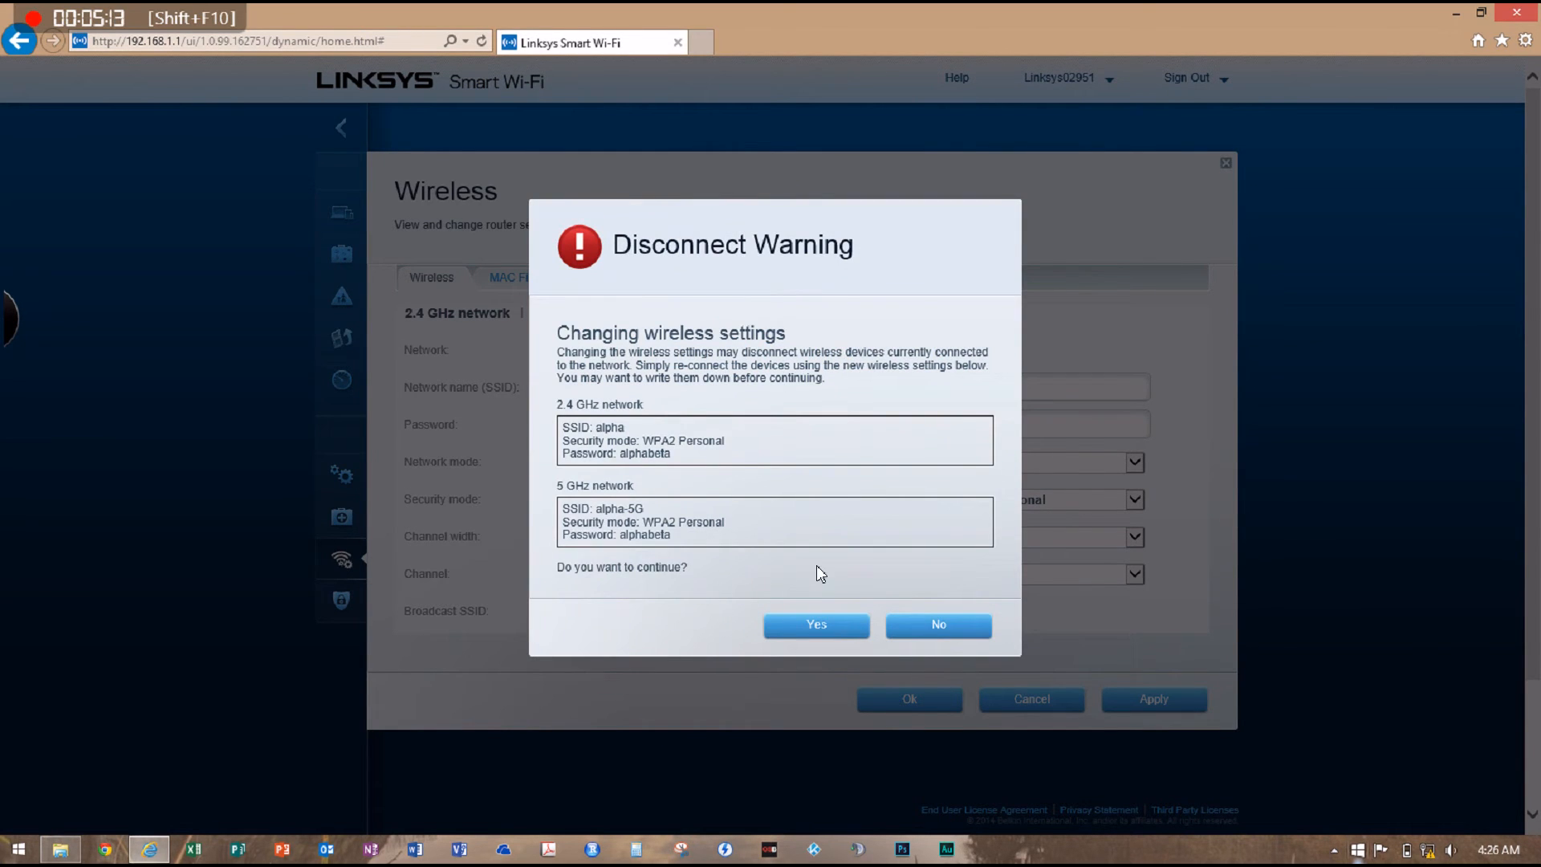
click(818, 626)
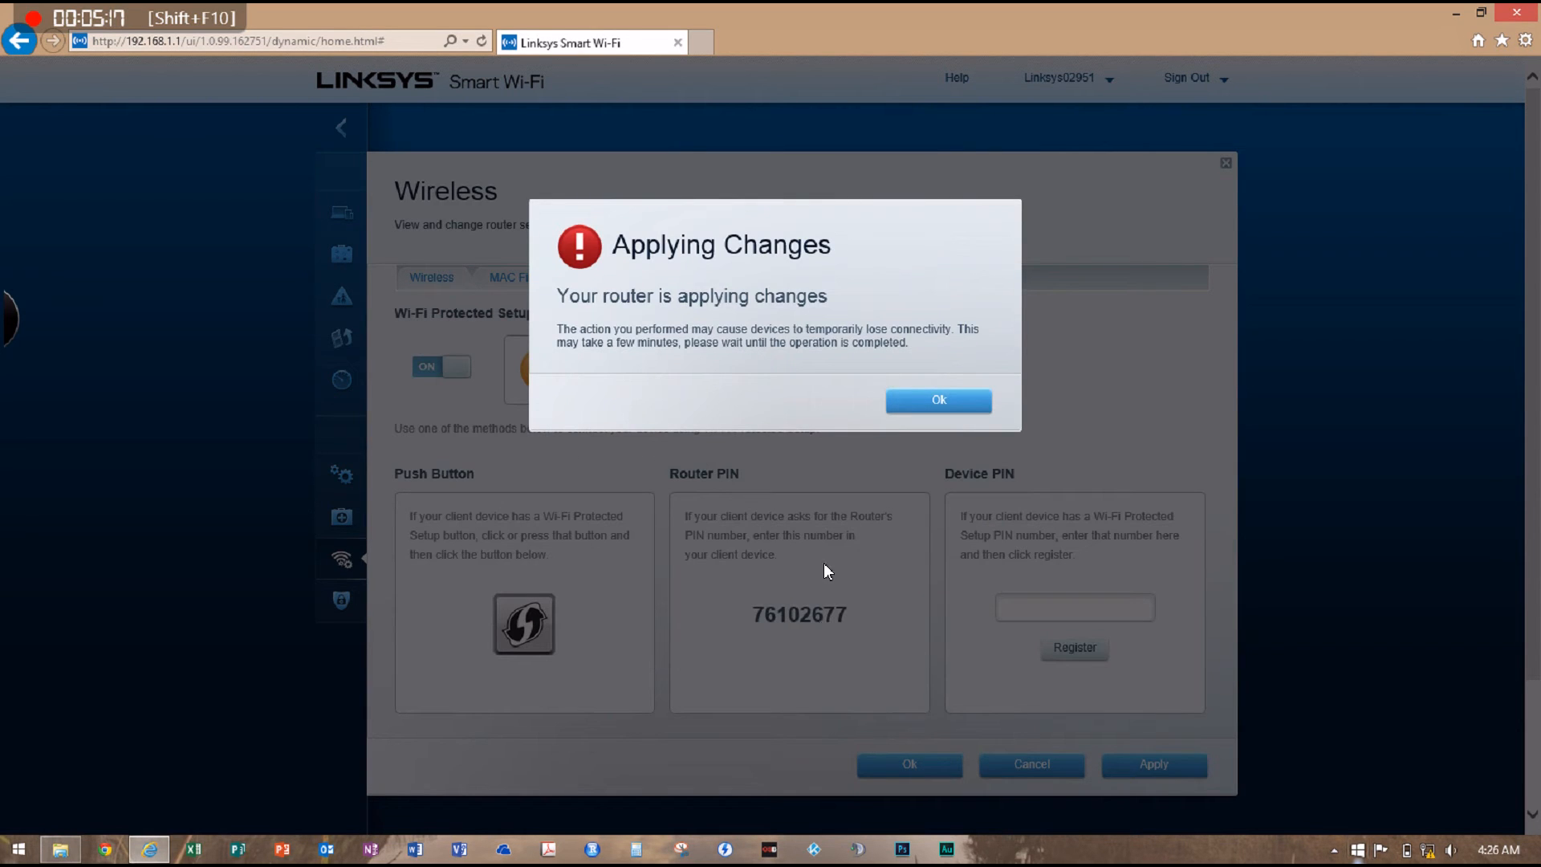
click(956, 405)
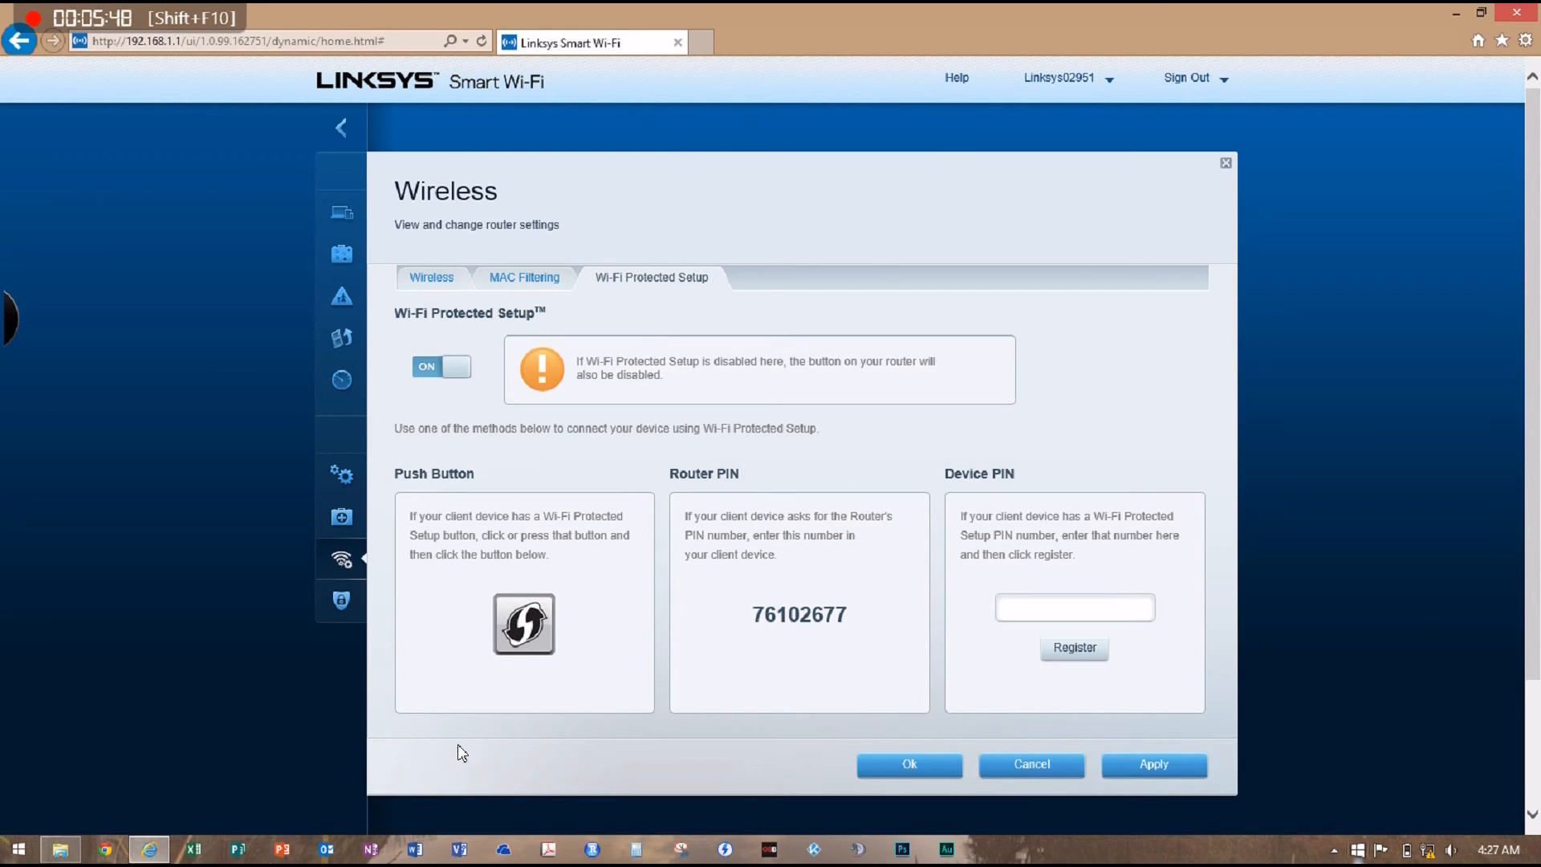
Turn off Wi-Fi Protected Setup, apply the change, and close the Wireless settings
mouse_move(1430, 855)
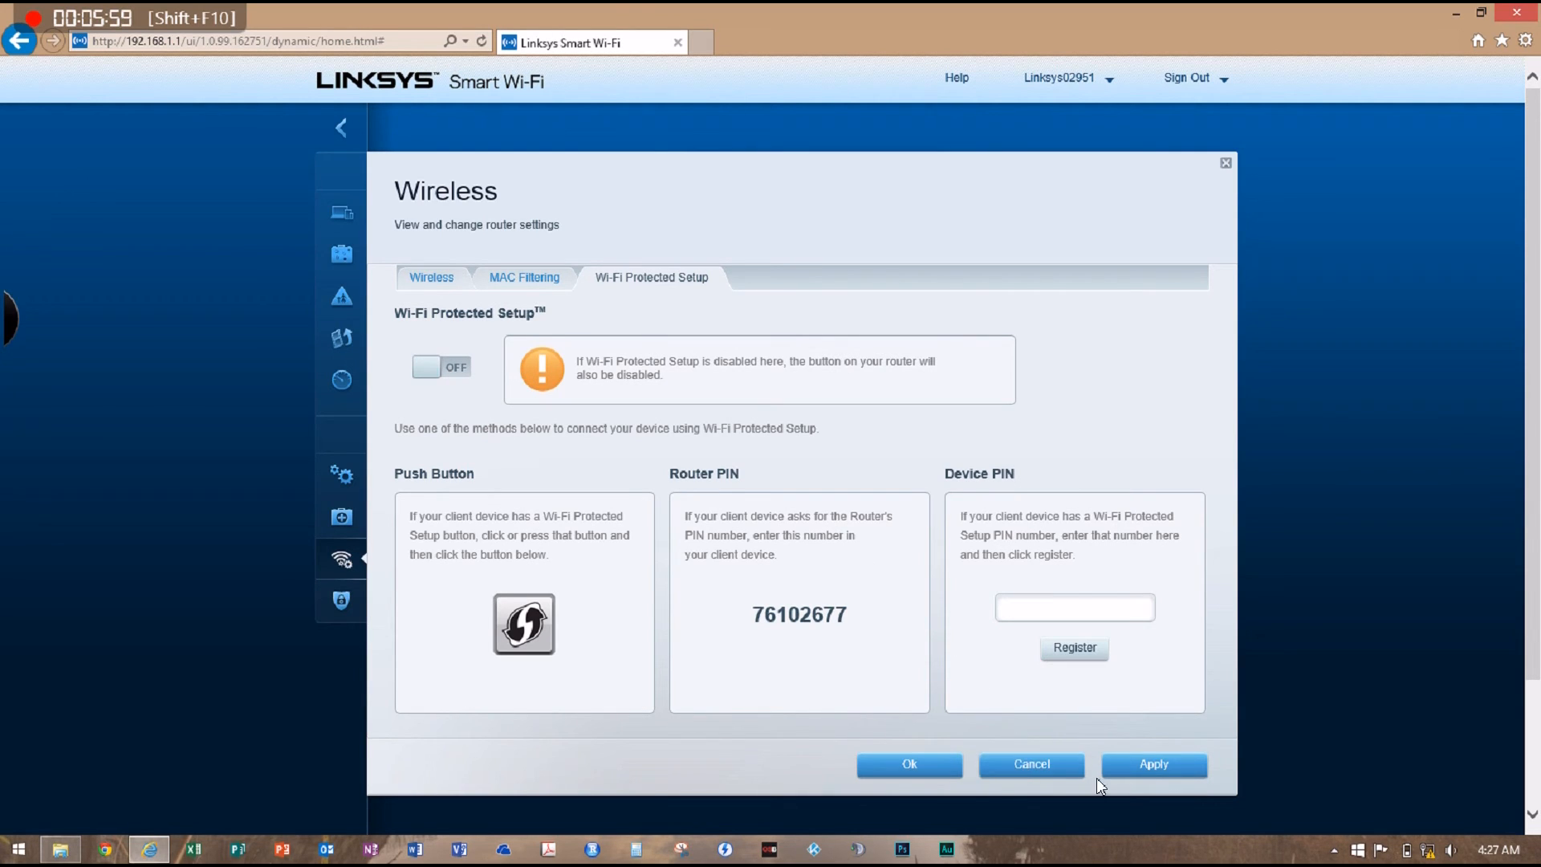
click(1132, 768)
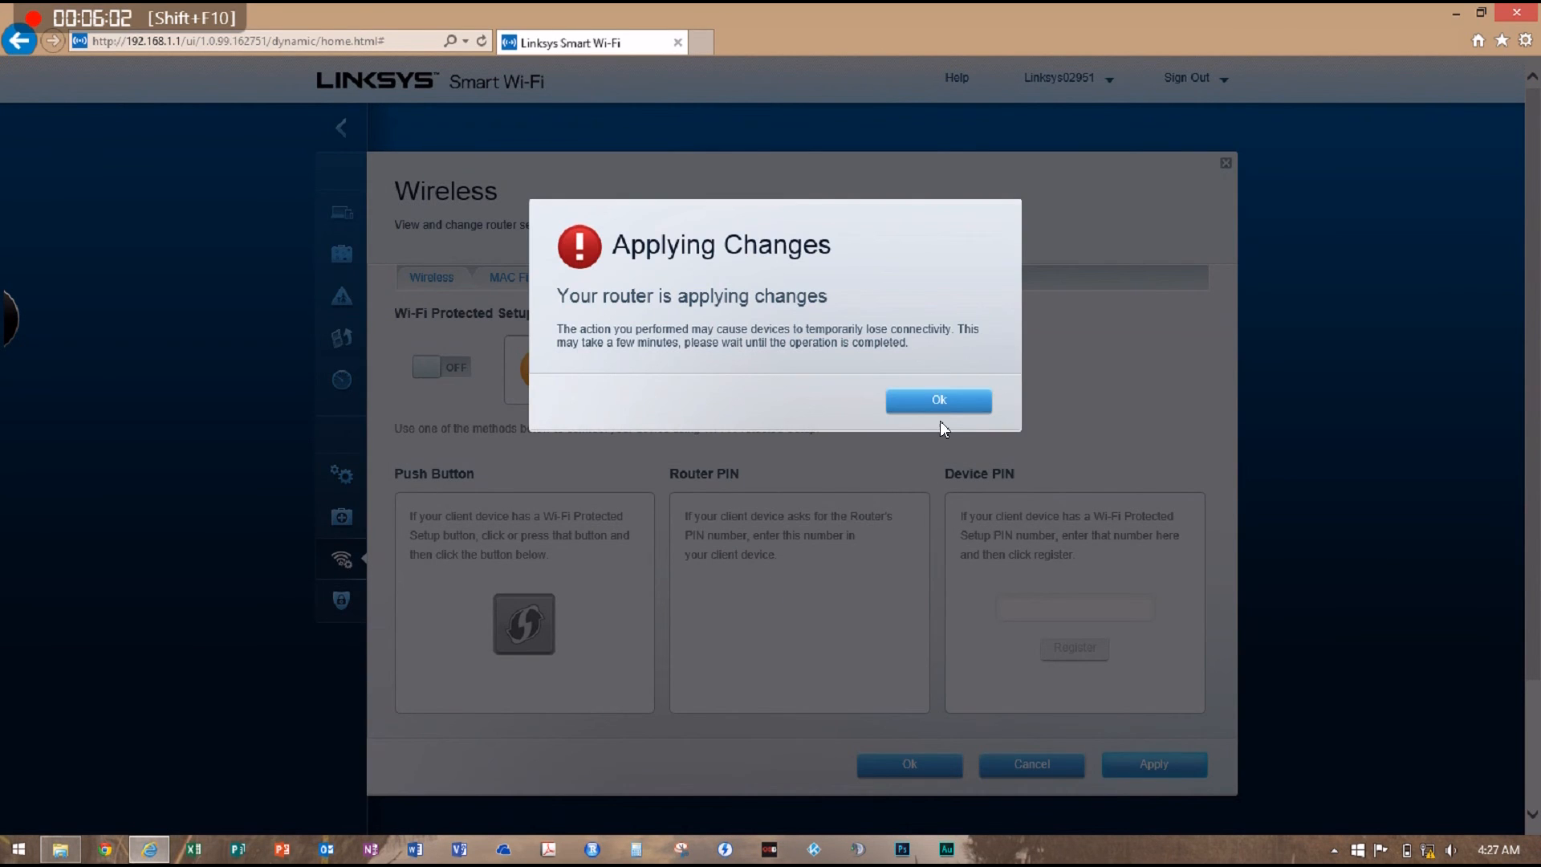
click(947, 394)
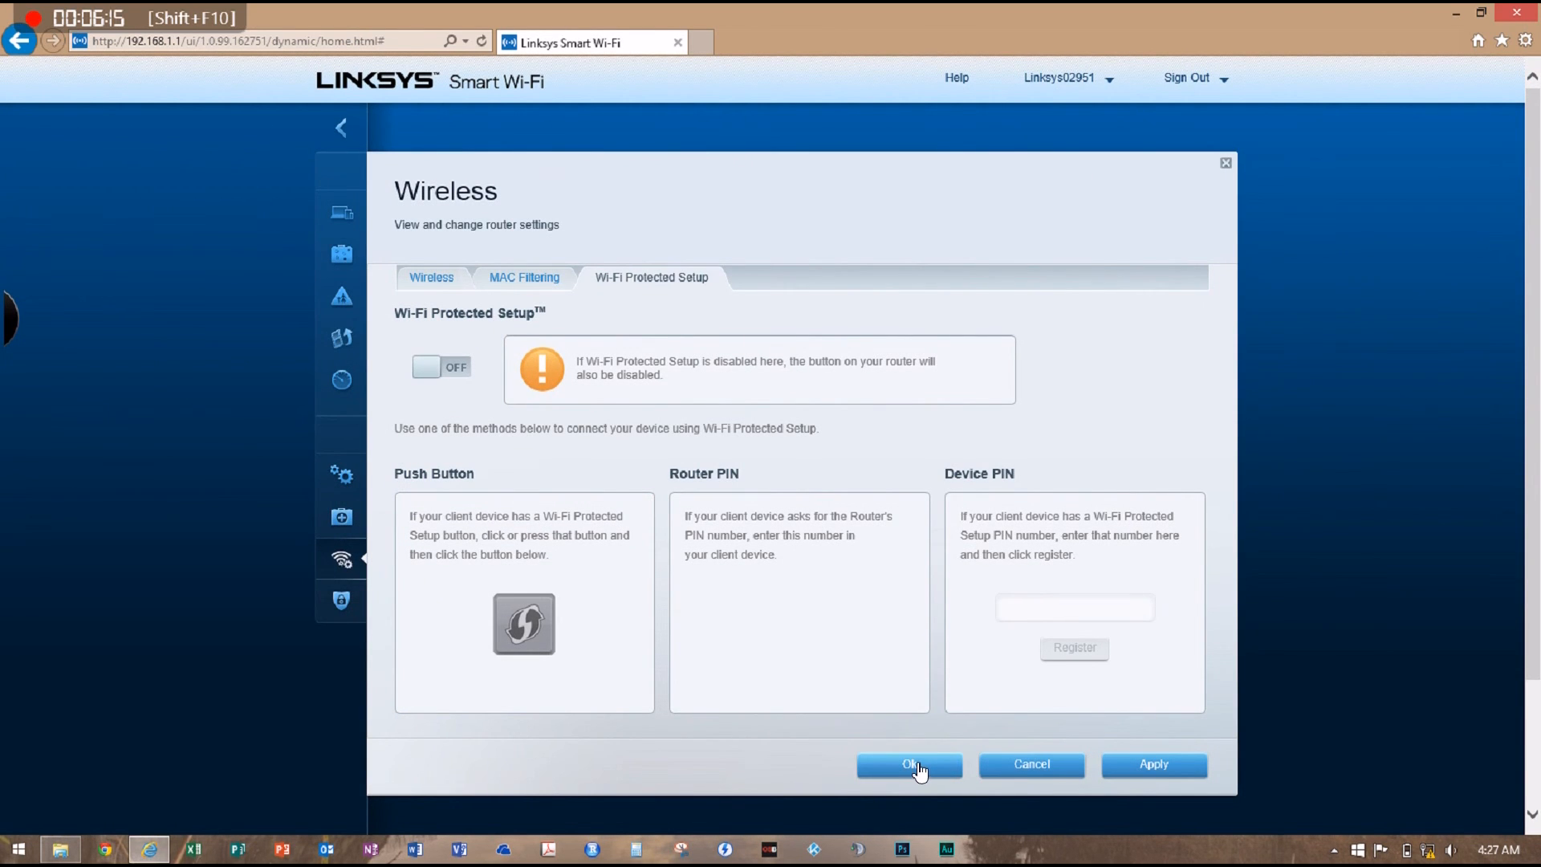
click(919, 767)
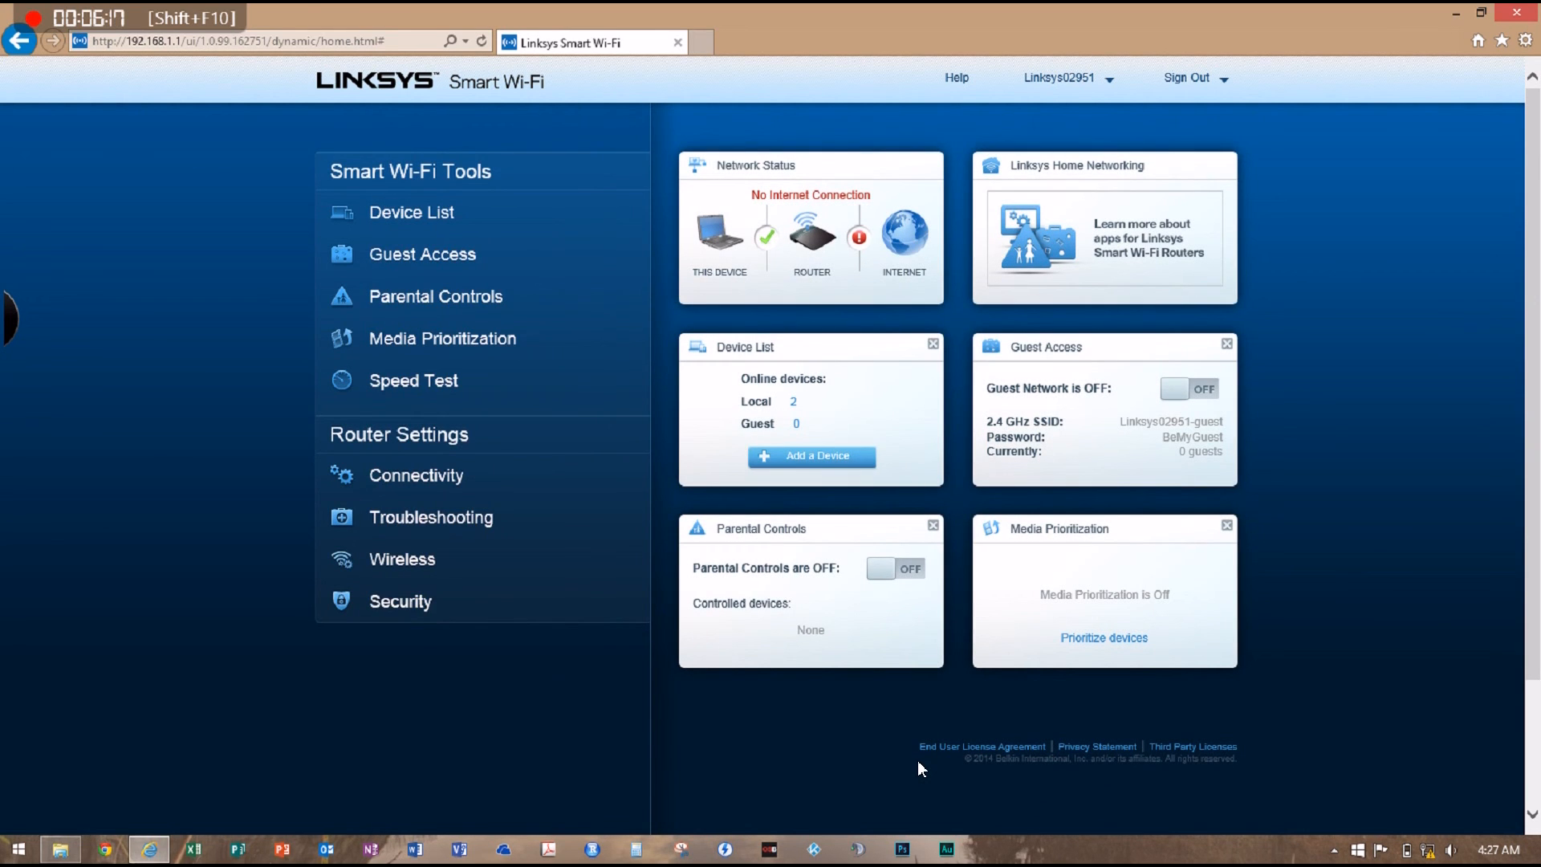